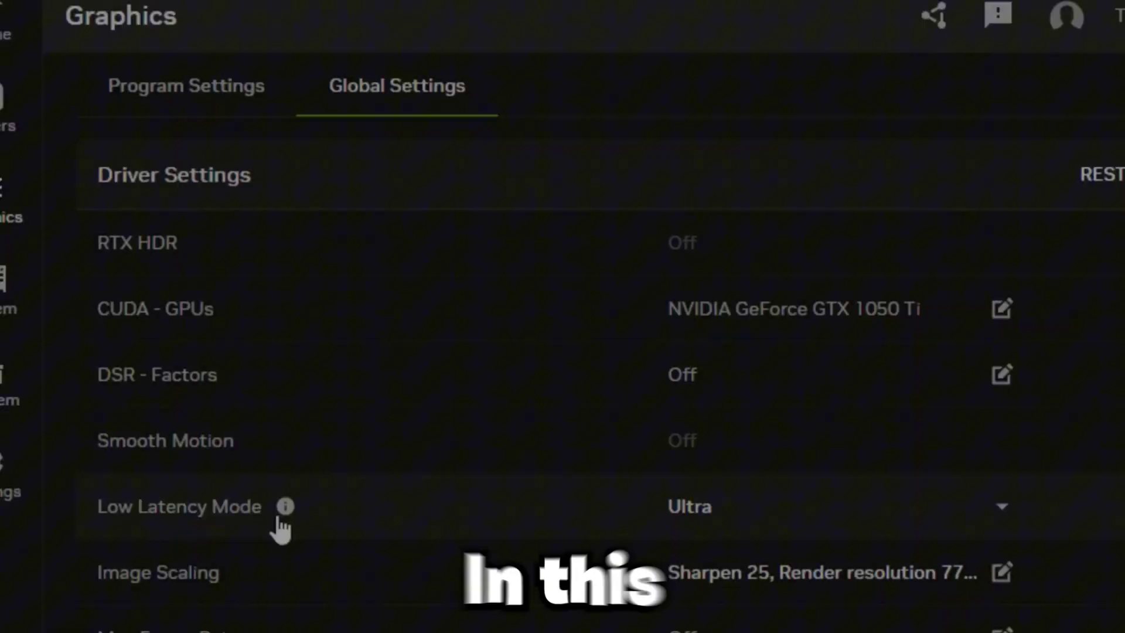
Switch the global Low Latency Mode from Ultra to On, then scroll the settings list.
{"action": "left_click", "coordinate": [873, 503]}
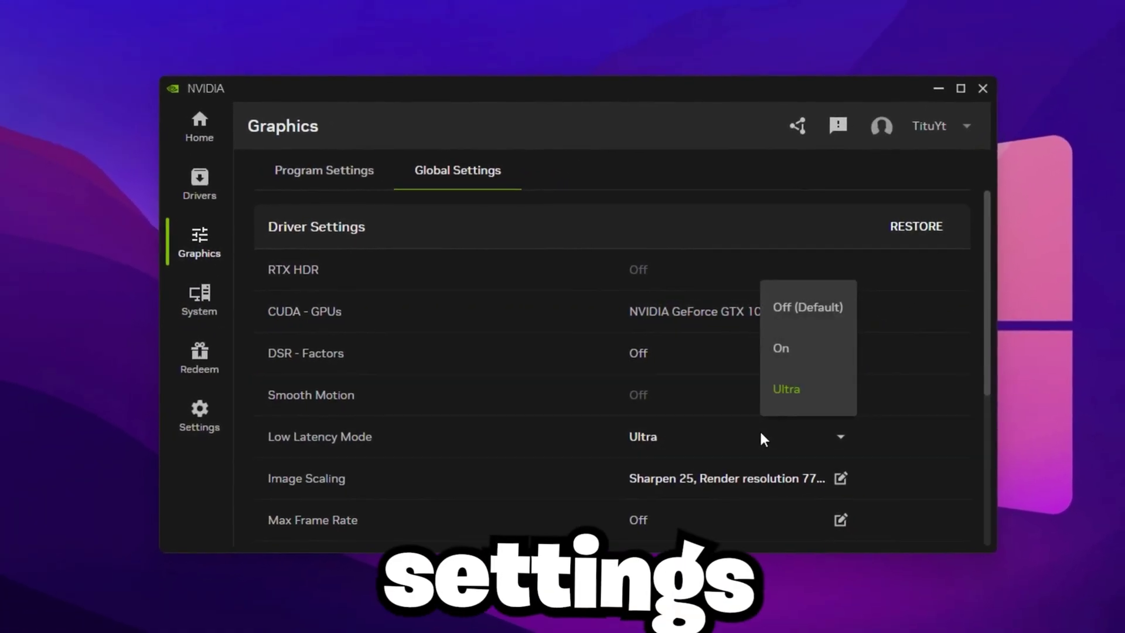
{"action": "left_click", "coordinate": [787, 349]}
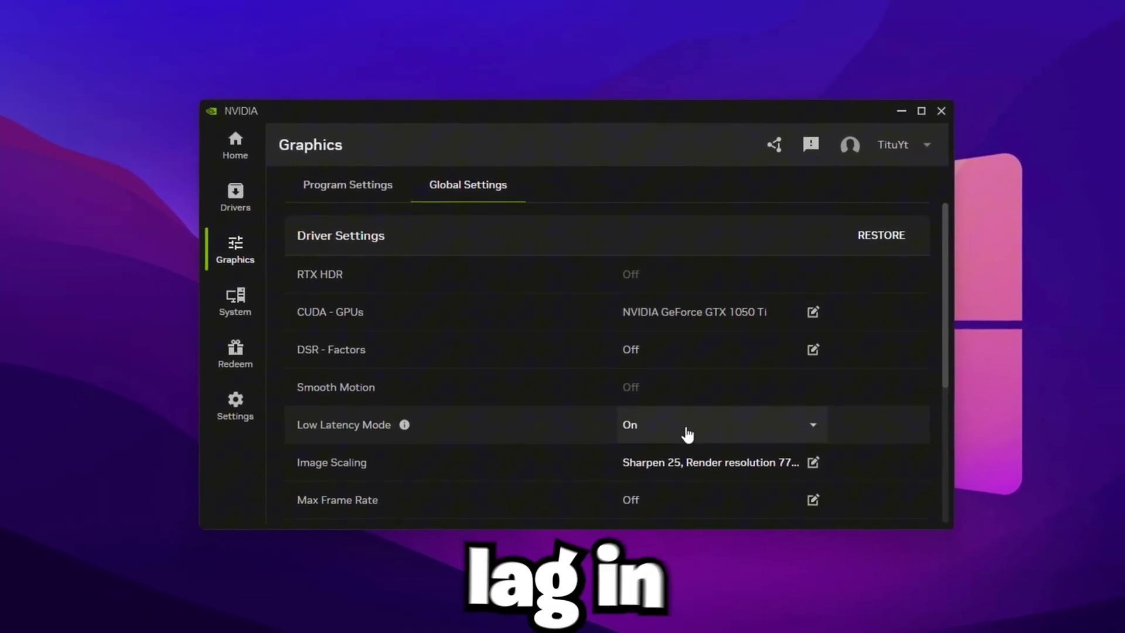
{"action": "left_click", "coordinate": [630, 425]}
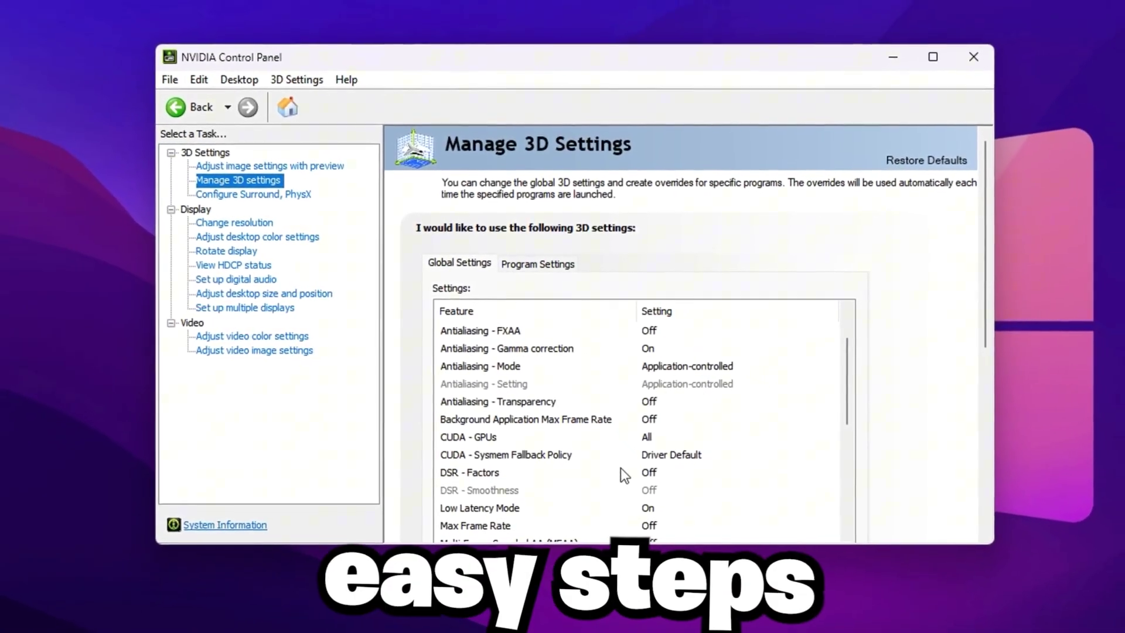
{"action": "scroll", "coordinate": [618, 463], "scroll_direction": "down", "scroll_amount": 2}
{"action": "scroll", "coordinate": [617, 455], "scroll_direction": "down", "scroll_amount": 1}
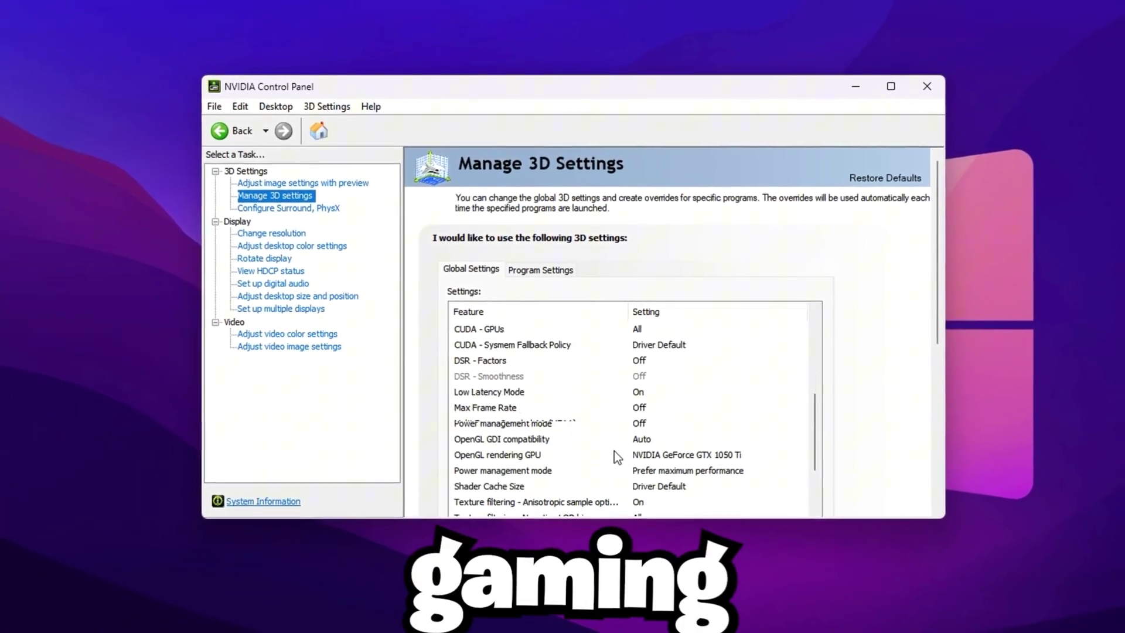
{"action": "scroll", "coordinate": [614, 452], "scroll_direction": "down", "scroll_amount": 2}
{"action": "scroll", "coordinate": [614, 453], "scroll_direction": "up", "scroll_amount": 6}
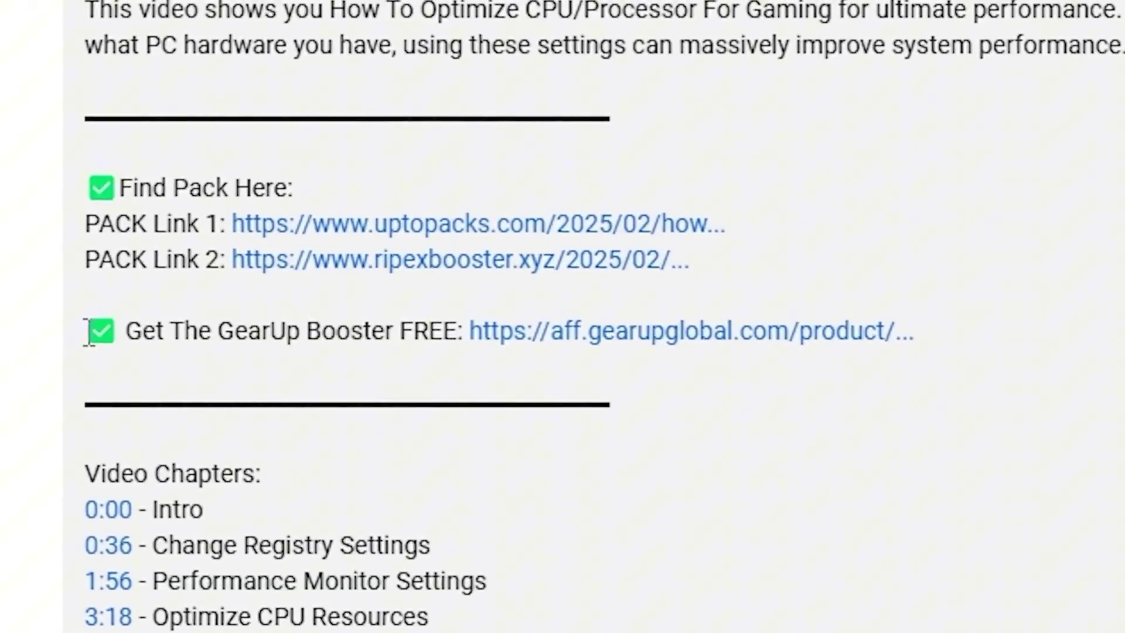
Highlight the 'Get The GearUp Booster FREE' line in the YouTube description.
{"action": "left_click_drag", "start_coordinate": [88, 333], "coordinate": [881, 333]}
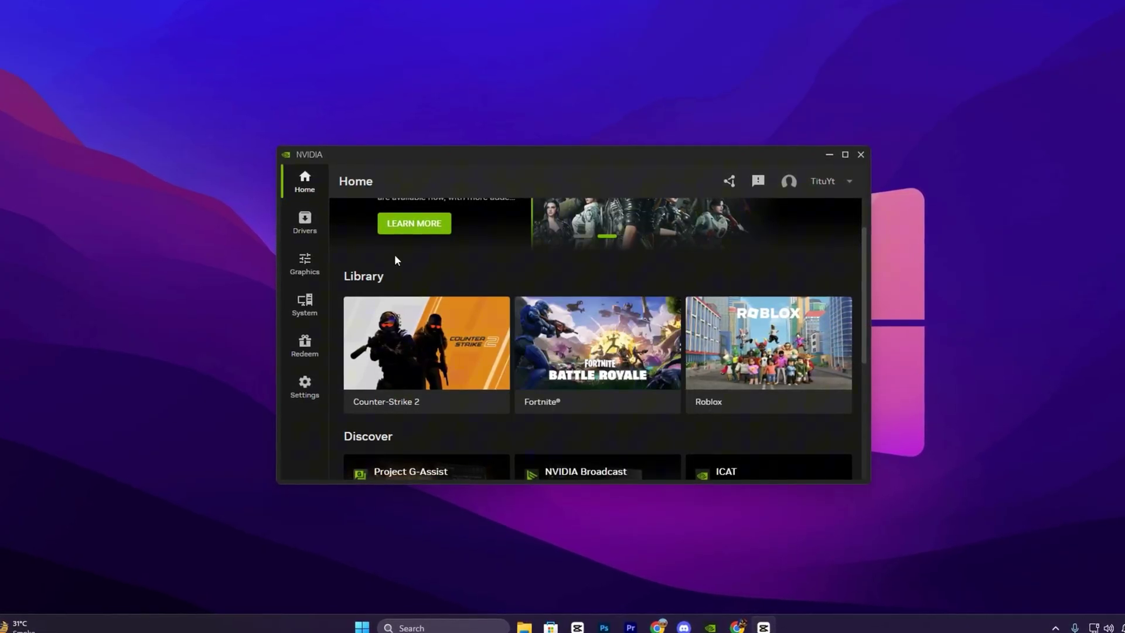
On the Drivers page, keep the driver type set to Game Ready Driver.
{"action": "left_click", "coordinate": [303, 225]}
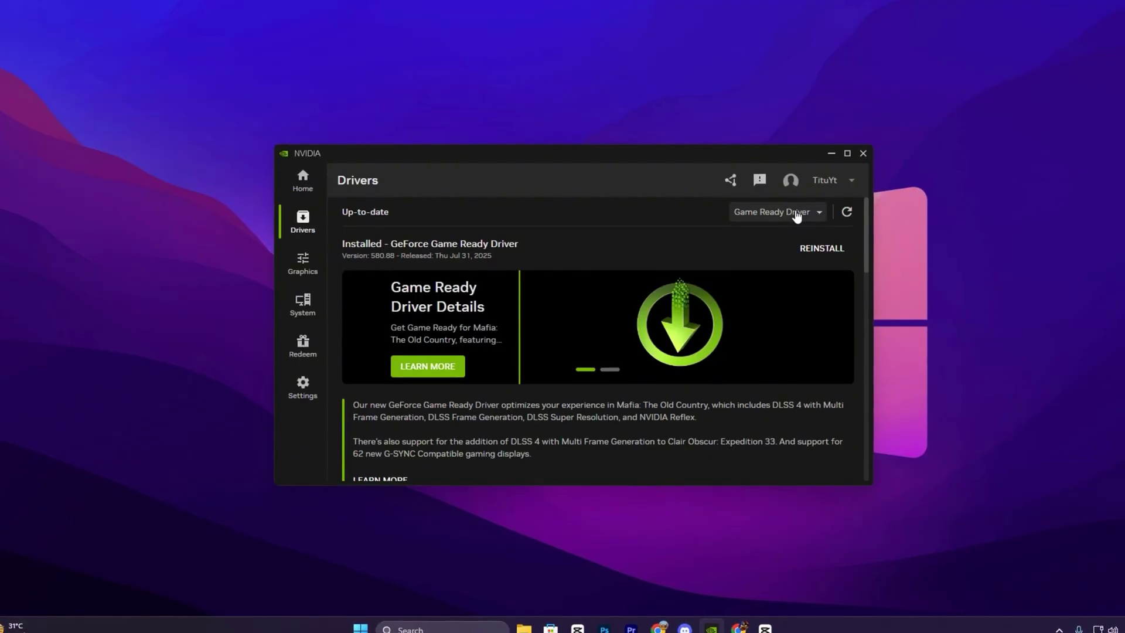
{"action": "left_click", "coordinate": [795, 213]}
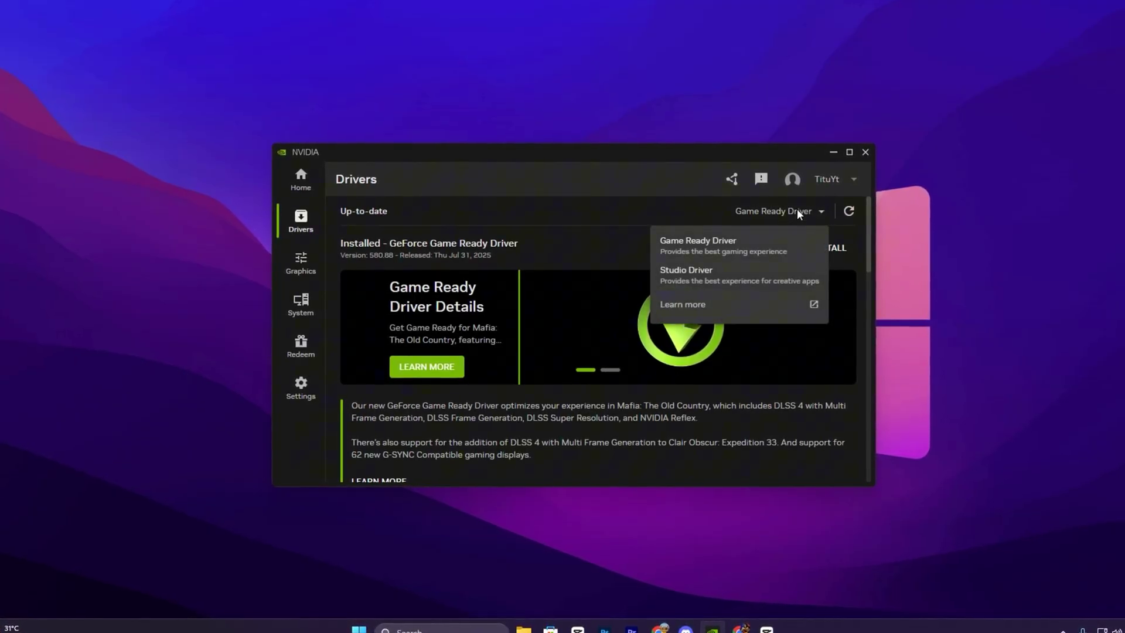
{"action": "left_click", "coordinate": [798, 212]}
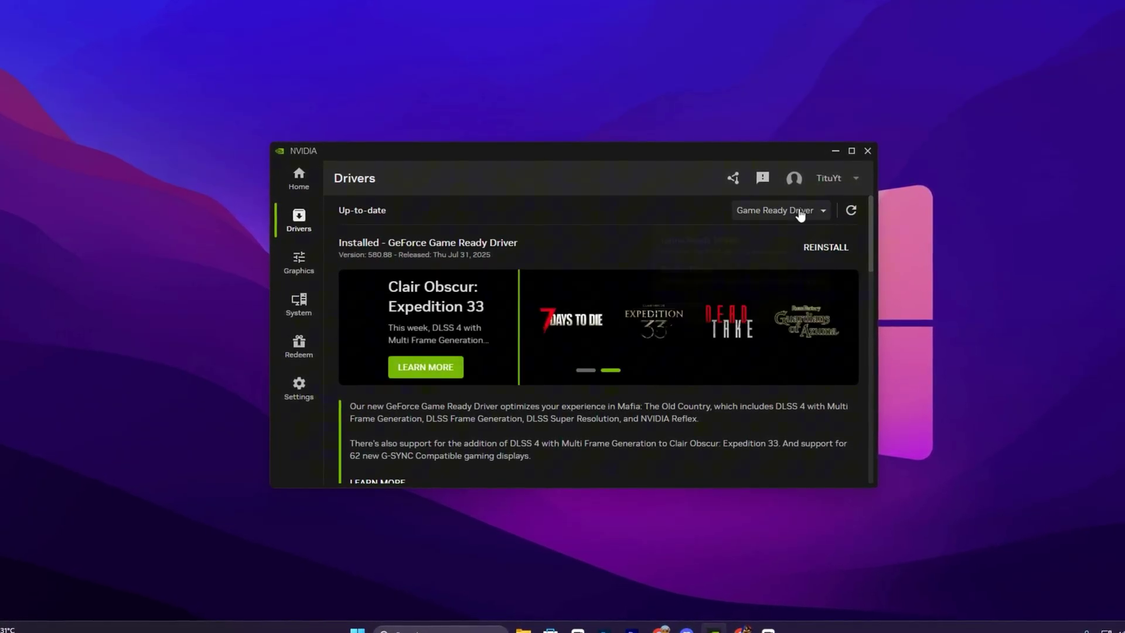
{"action": "left_click", "coordinate": [762, 212]}
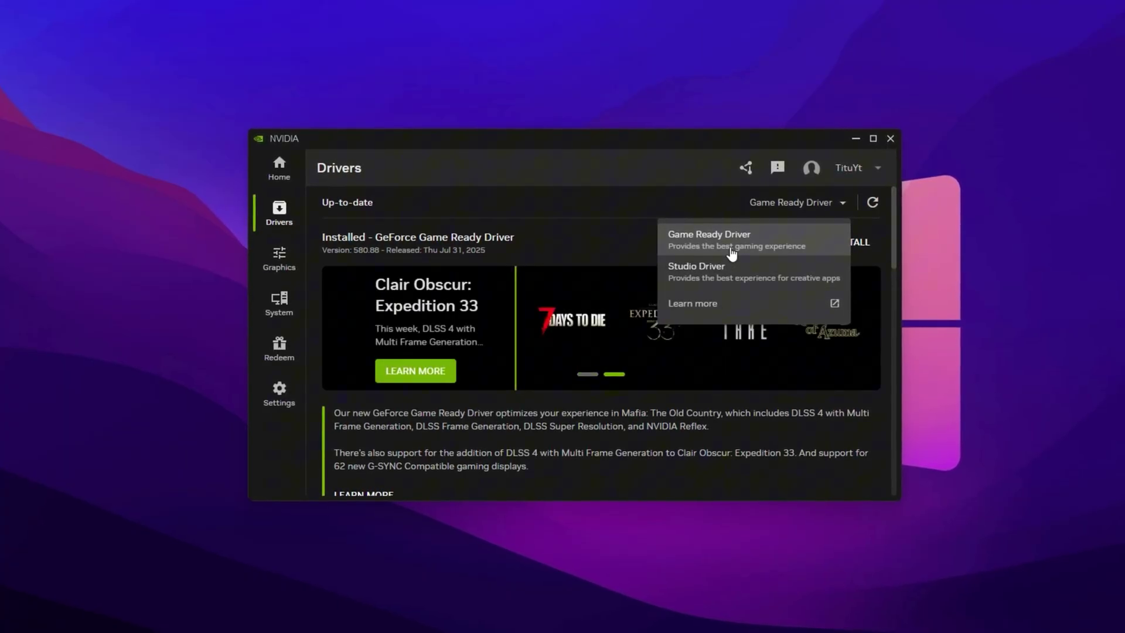
{"action": "left_click", "coordinate": [758, 247]}
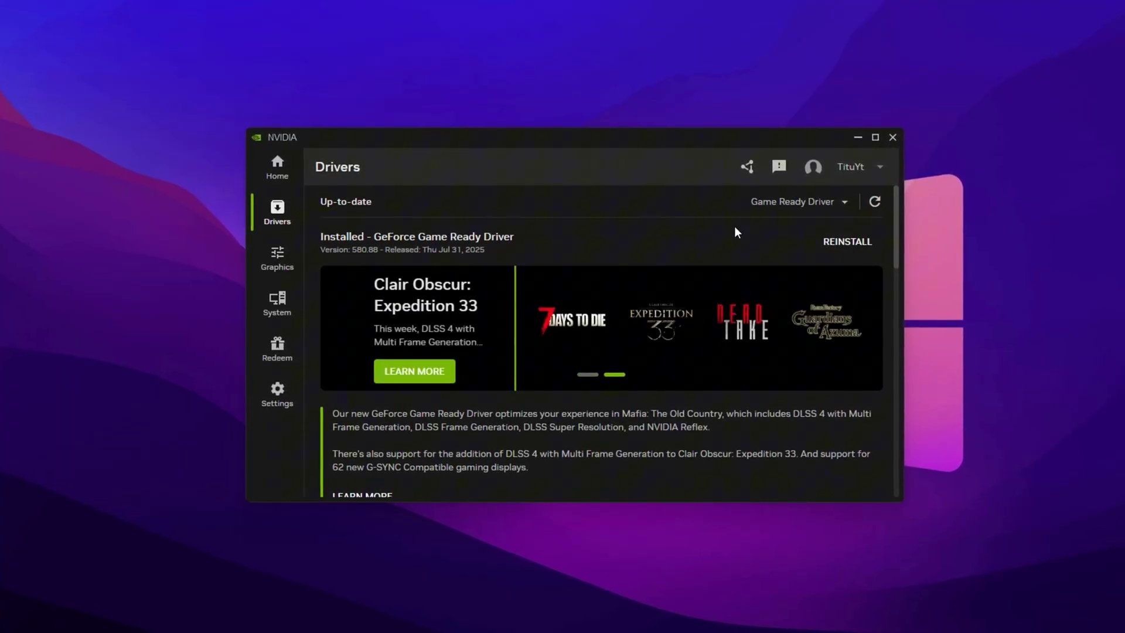
Open Graphics > Global Settings and check CUDA - GPUs, cancelling without changes.
{"action": "left_click", "coordinate": [282, 267]}
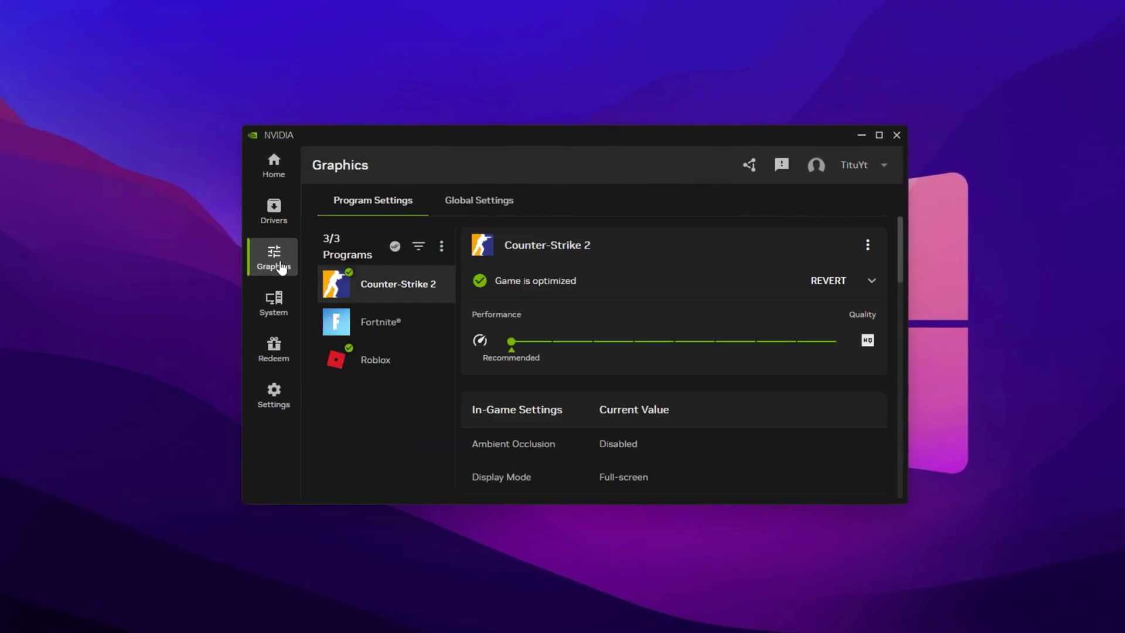
{"action": "left_click", "coordinate": [494, 210]}
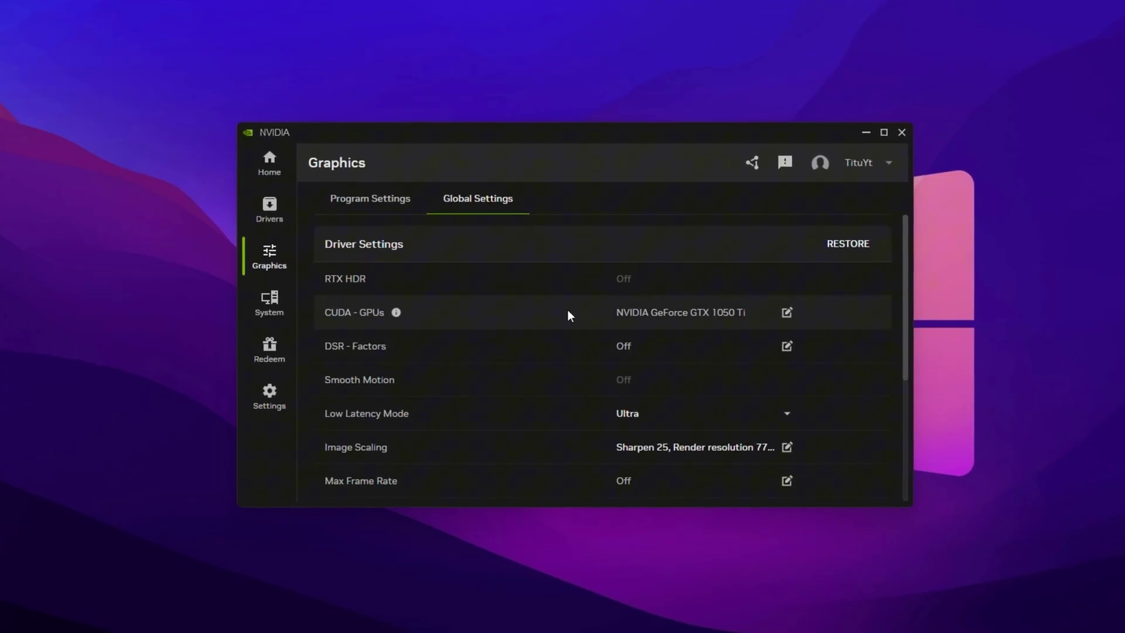
{"action": "left_click", "coordinate": [712, 317]}
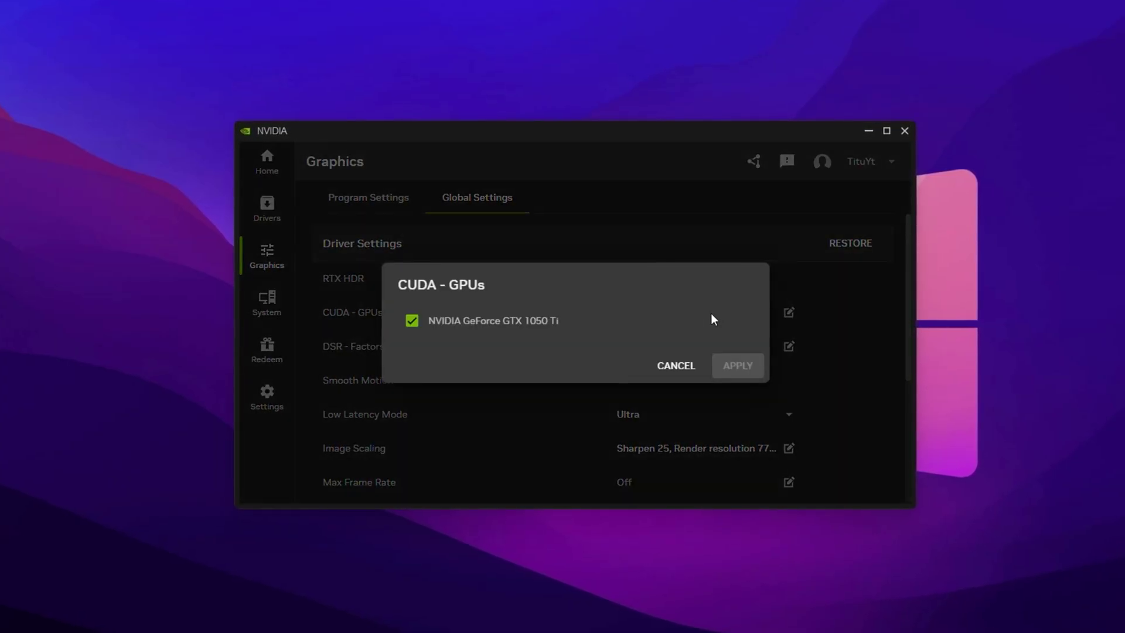
{"action": "left_click", "coordinate": [663, 369]}
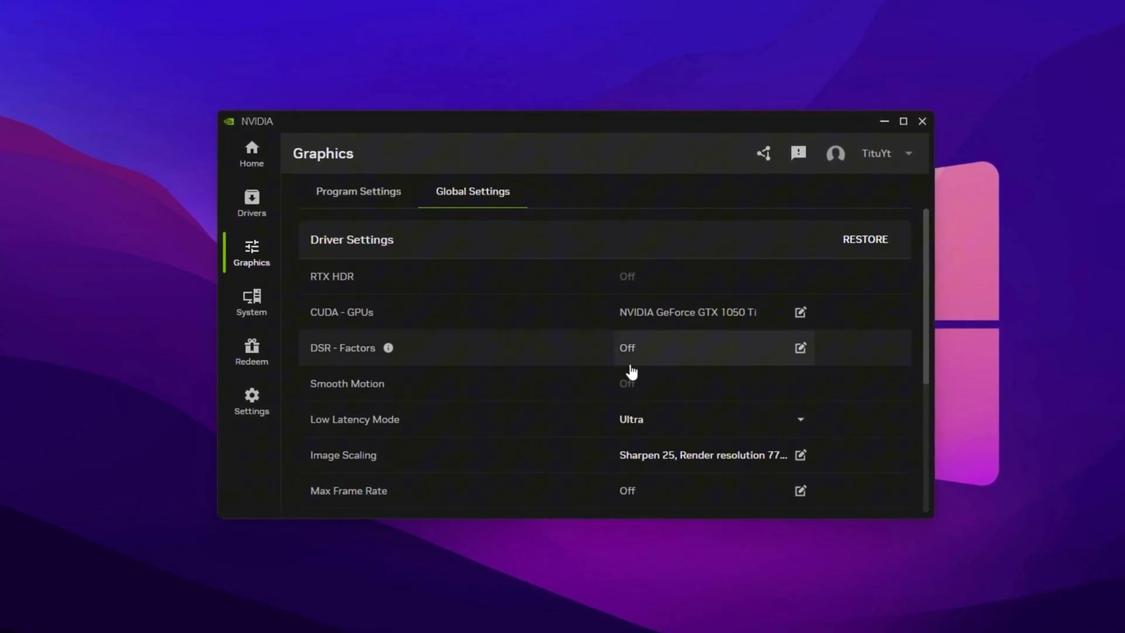
Set Low Latency Mode to On.
{"action": "left_click", "coordinate": [734, 420]}
{"action": "left_click", "coordinate": [756, 347]}
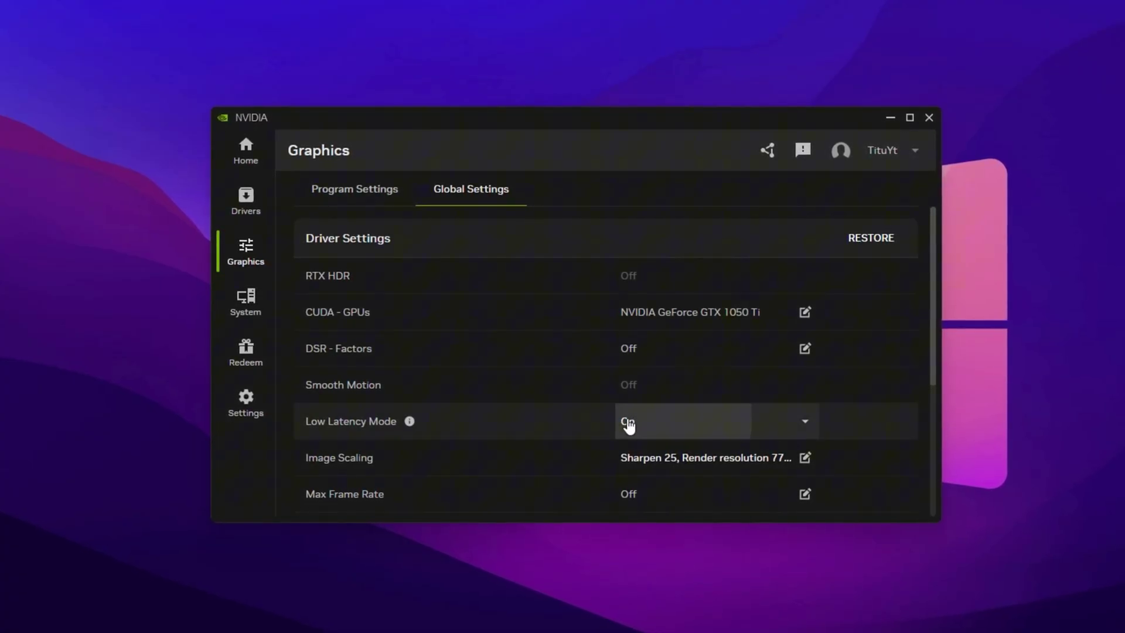
{"action": "left_click", "coordinate": [626, 419]}
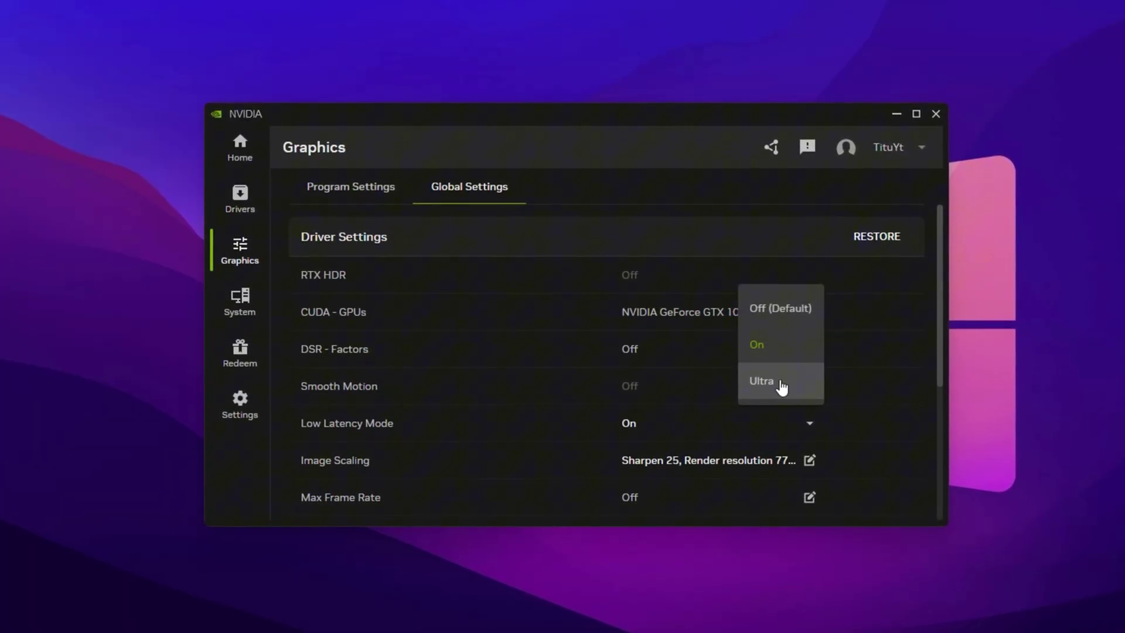
{"action": "left_click", "coordinate": [447, 461]}
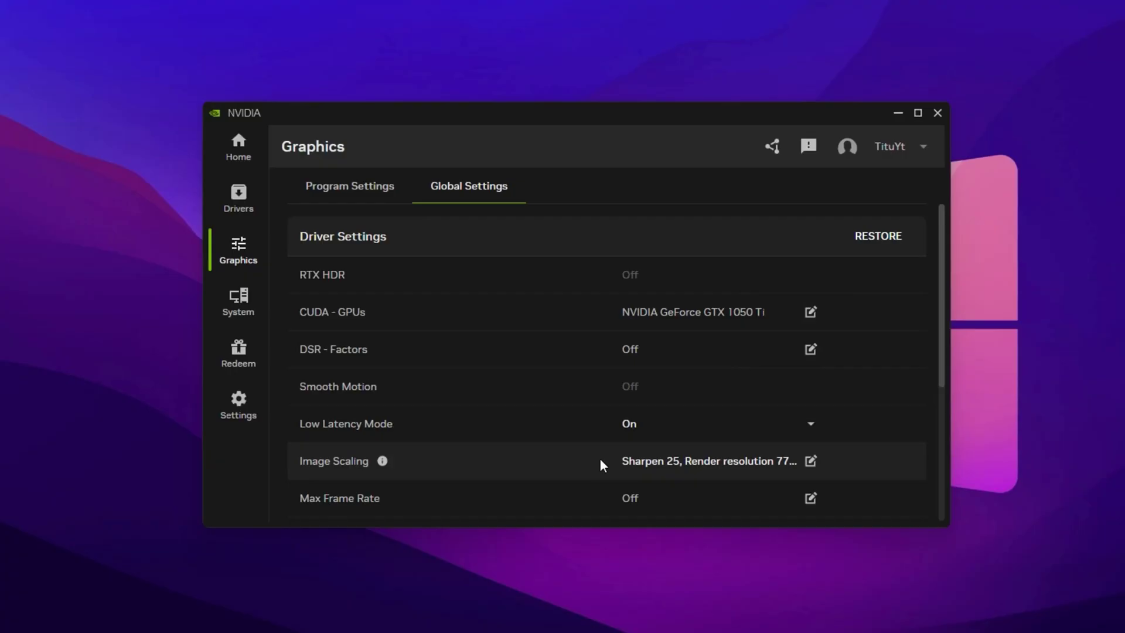
Bring up the Image Scaling options showing Sharpen 25 and 77% render resolution.
{"action": "left_click", "coordinate": [766, 461]}
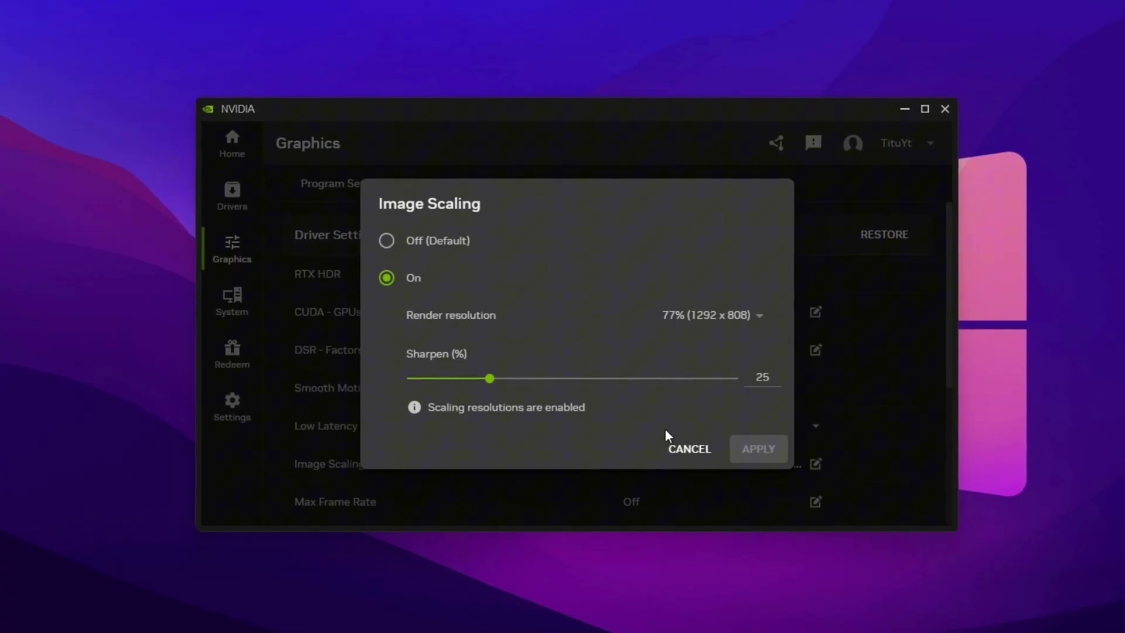
{"action": "left_click", "coordinate": [684, 450]}
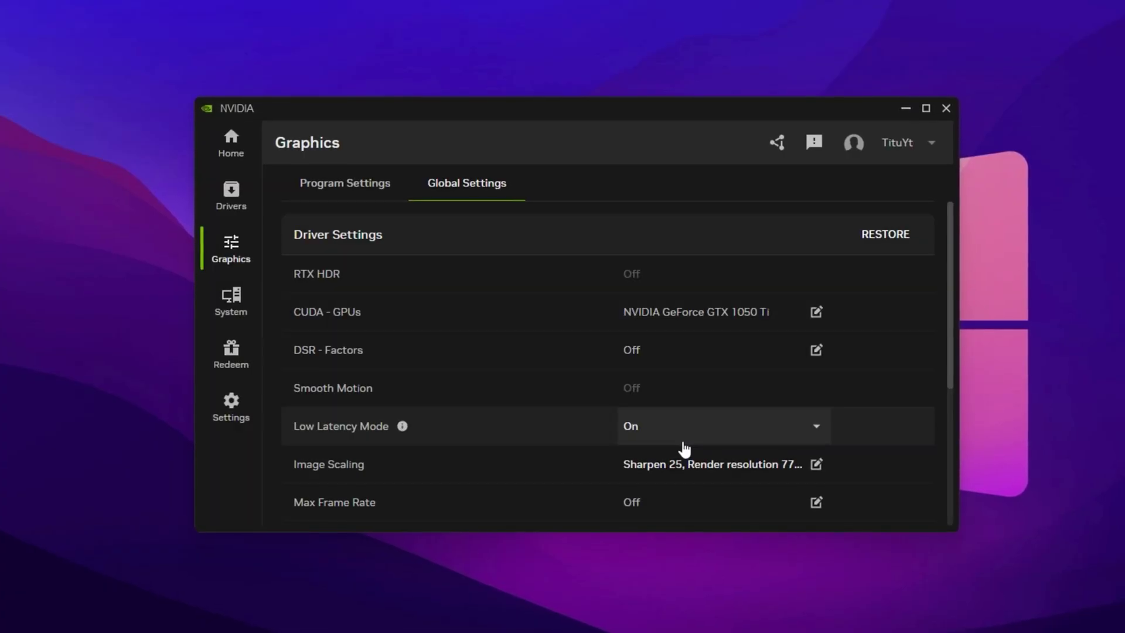
{"action": "left_click", "coordinate": [715, 464]}
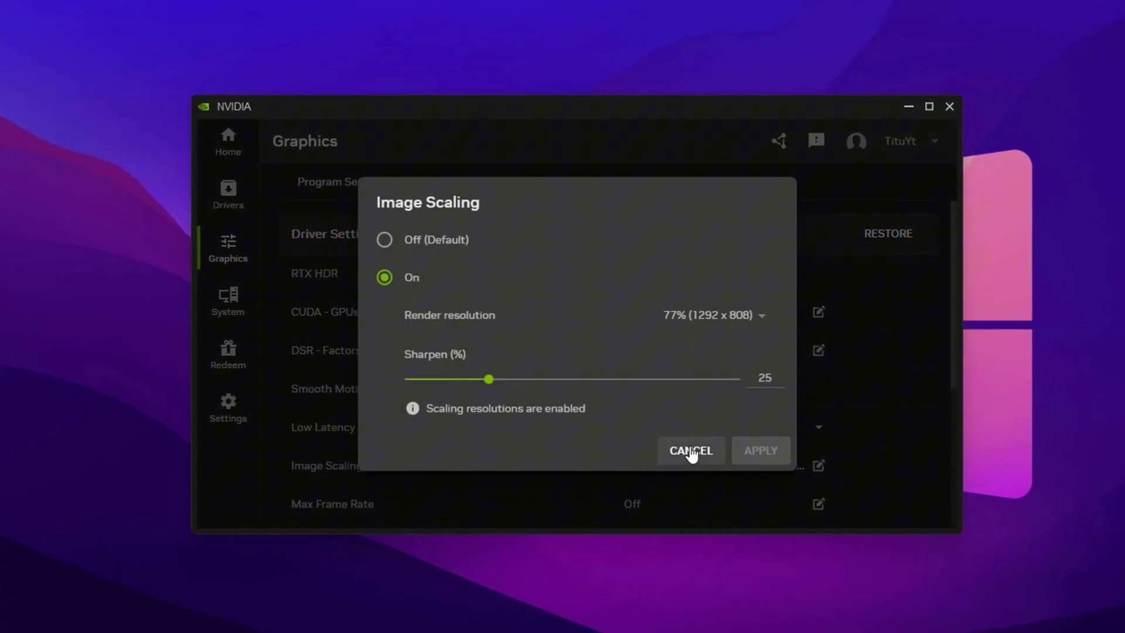
Cancel Image Scaling and try a 58 FPS Max Frame Rate cap, discarding it to stay Off.
{"action": "left_click", "coordinate": [691, 451]}
{"action": "scroll", "coordinate": [498, 457], "scroll_direction": "down", "scroll_amount": 4}
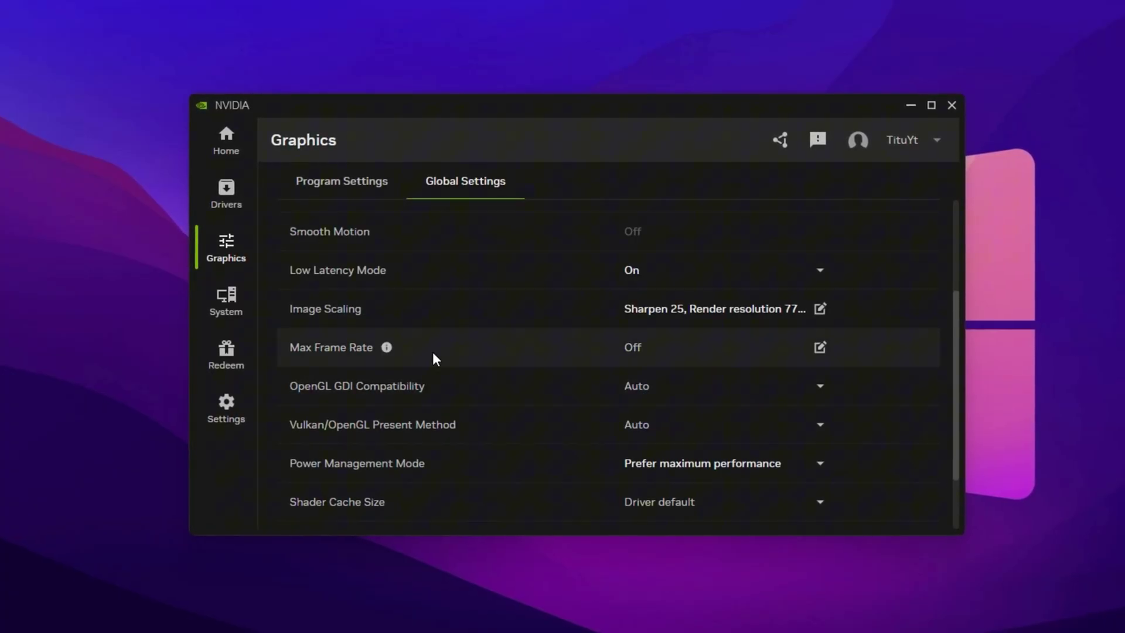
{"action": "left_click", "coordinate": [746, 362]}
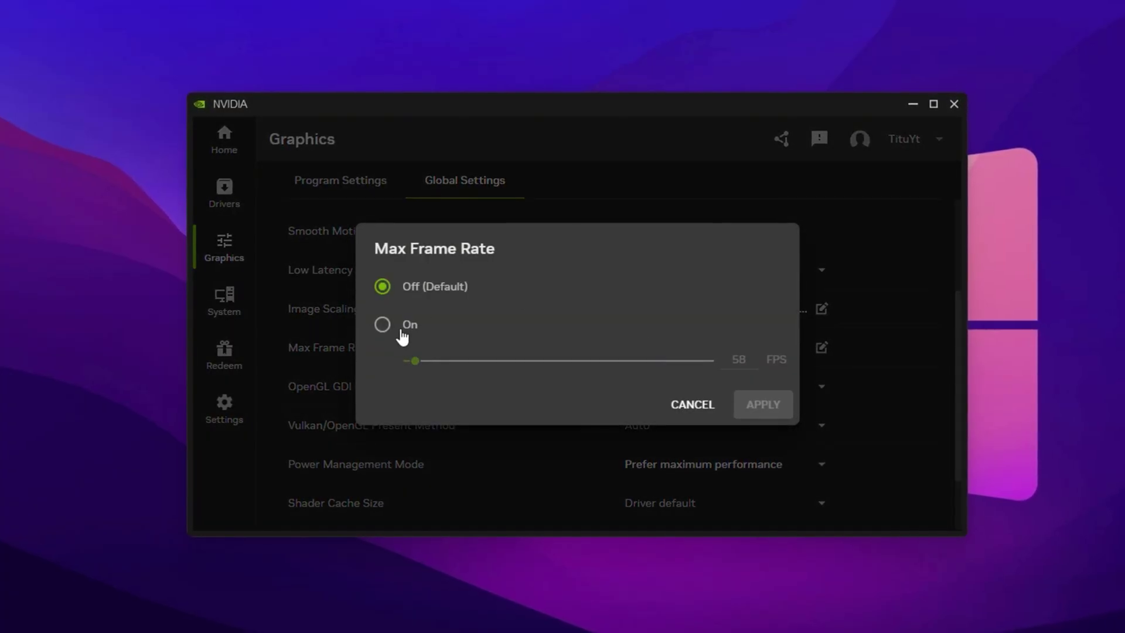
{"action": "left_click", "coordinate": [383, 325]}
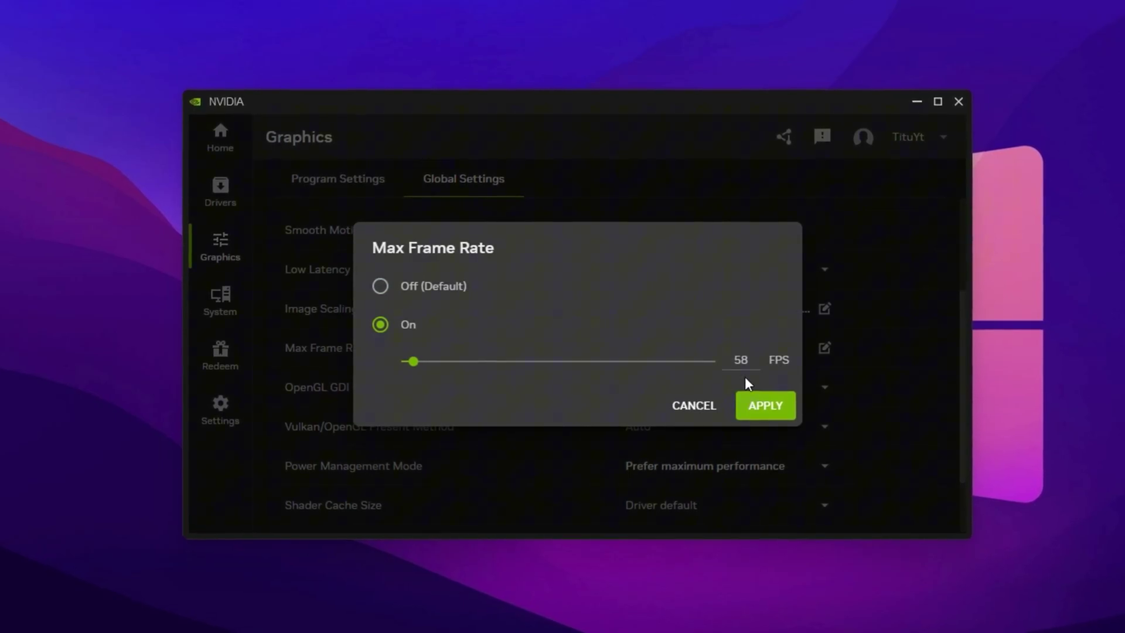
{"action": "left_click", "coordinate": [694, 407]}
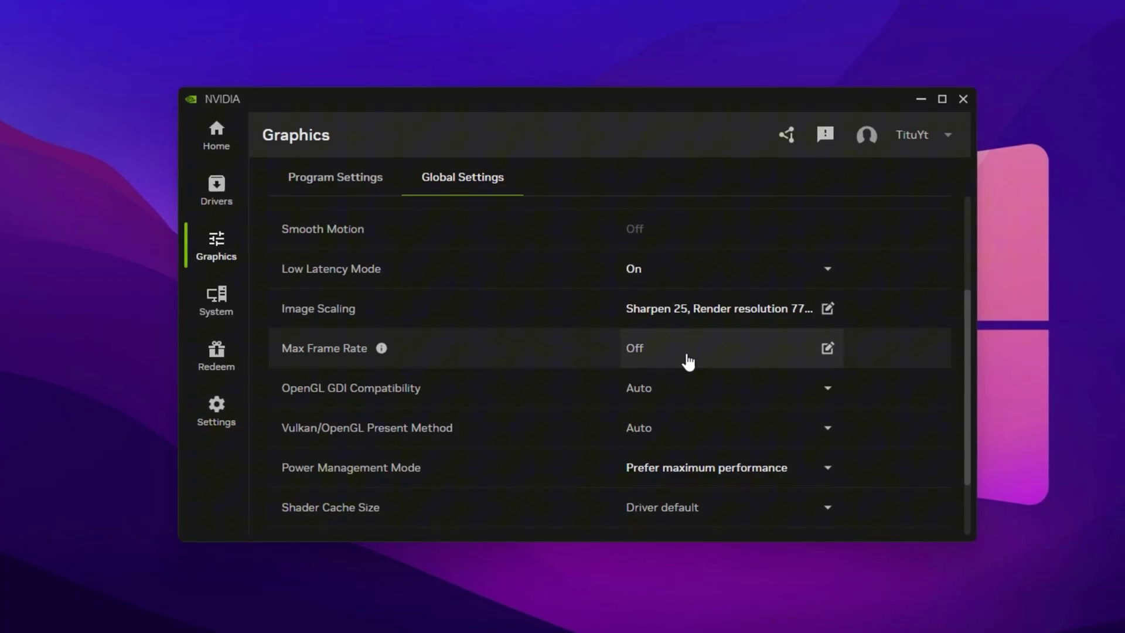
Check OpenGL GDI Compatibility and Vulkan/OpenGL Present Method, leaving both on Auto.
{"action": "left_click", "coordinate": [694, 400]}
{"action": "left_click", "coordinate": [693, 393]}
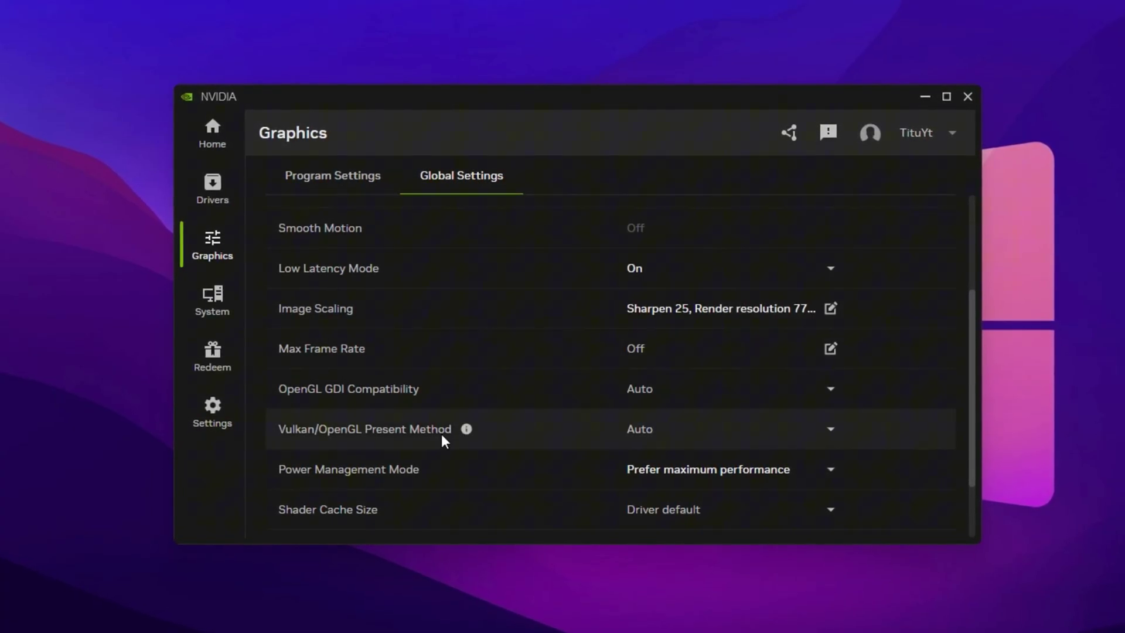
{"action": "left_click", "coordinate": [710, 443]}
{"action": "left_click", "coordinate": [707, 432]}
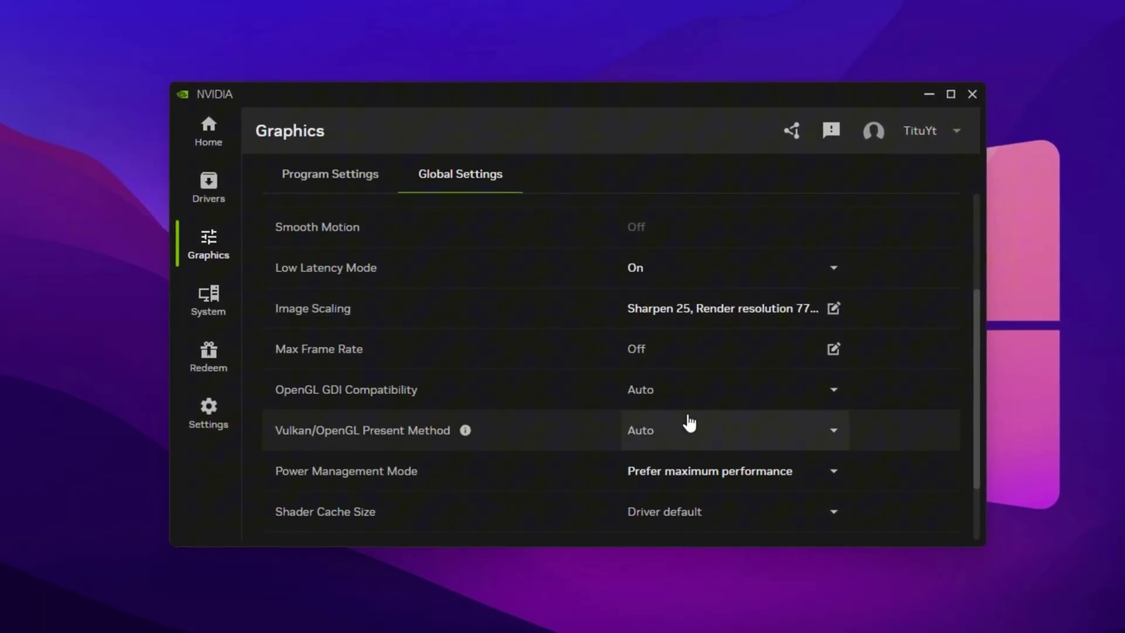
Keep Power Management Mode at Prefer maximum performance and view Shader Cache Size choices at Driver default.
{"action": "scroll", "coordinate": [689, 423], "scroll_direction": "down", "scroll_amount": 2}
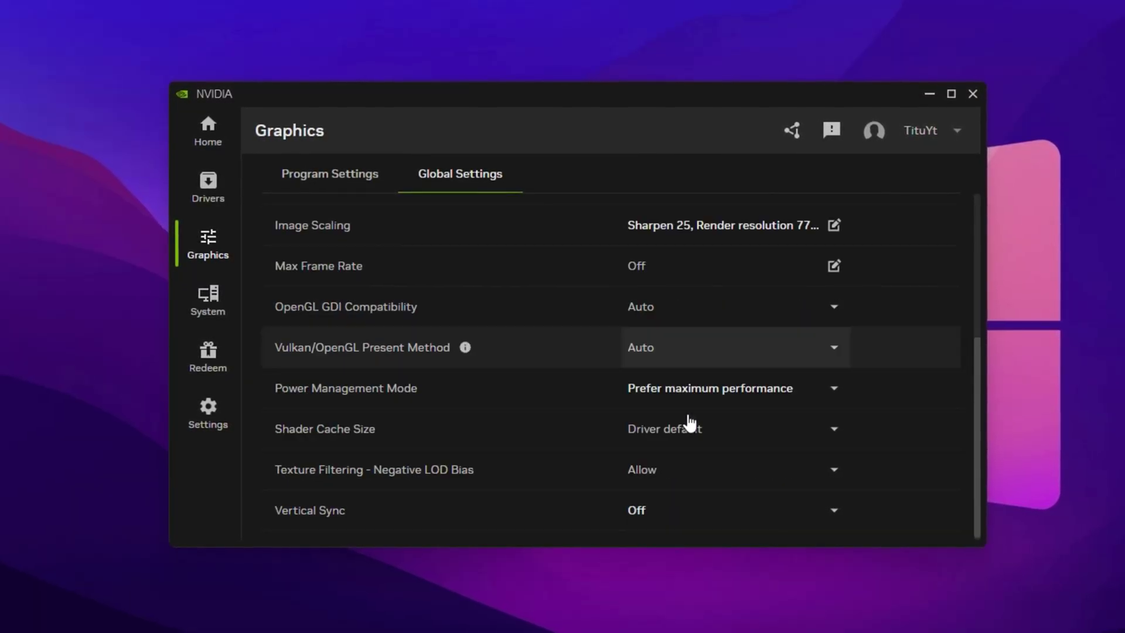
{"action": "left_click", "coordinate": [727, 390]}
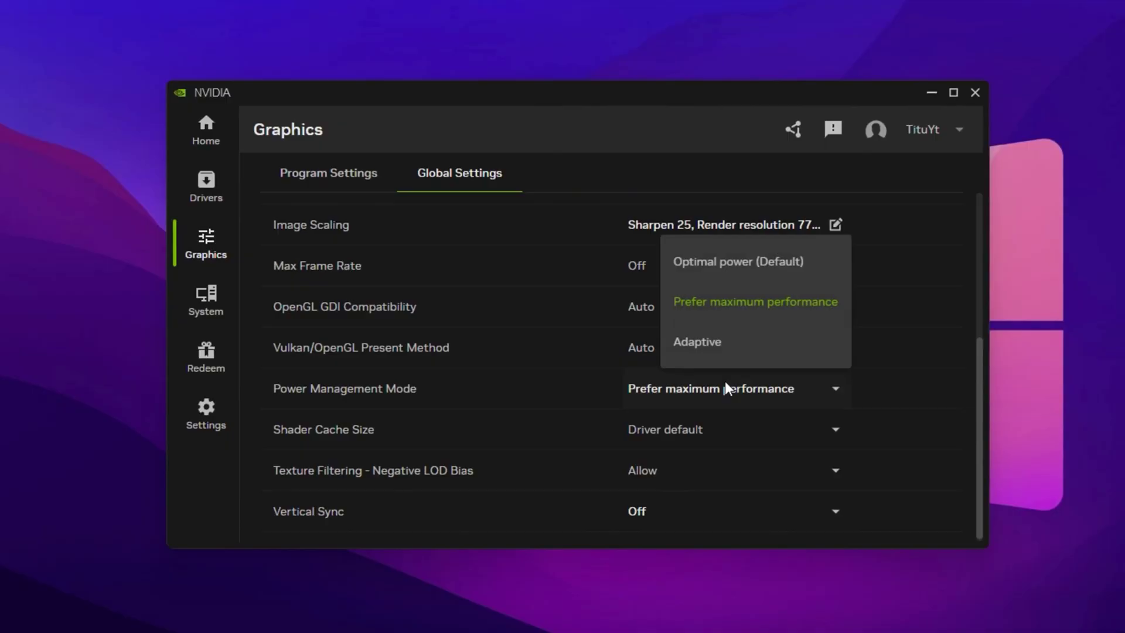
{"action": "left_click", "coordinate": [718, 311]}
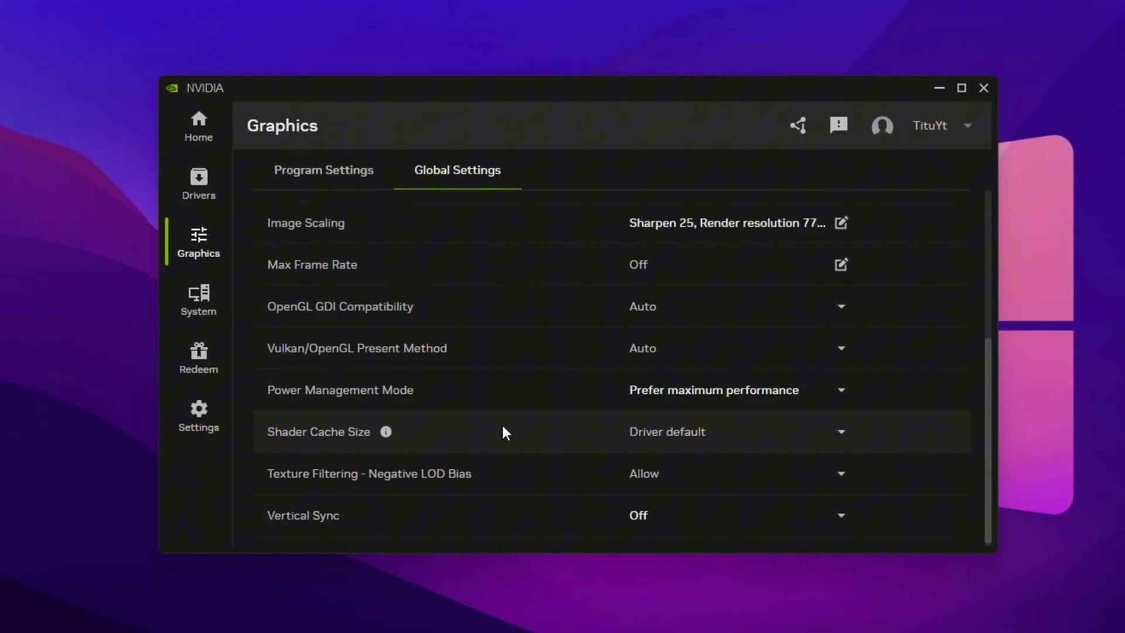
{"action": "left_click", "coordinate": [697, 431]}
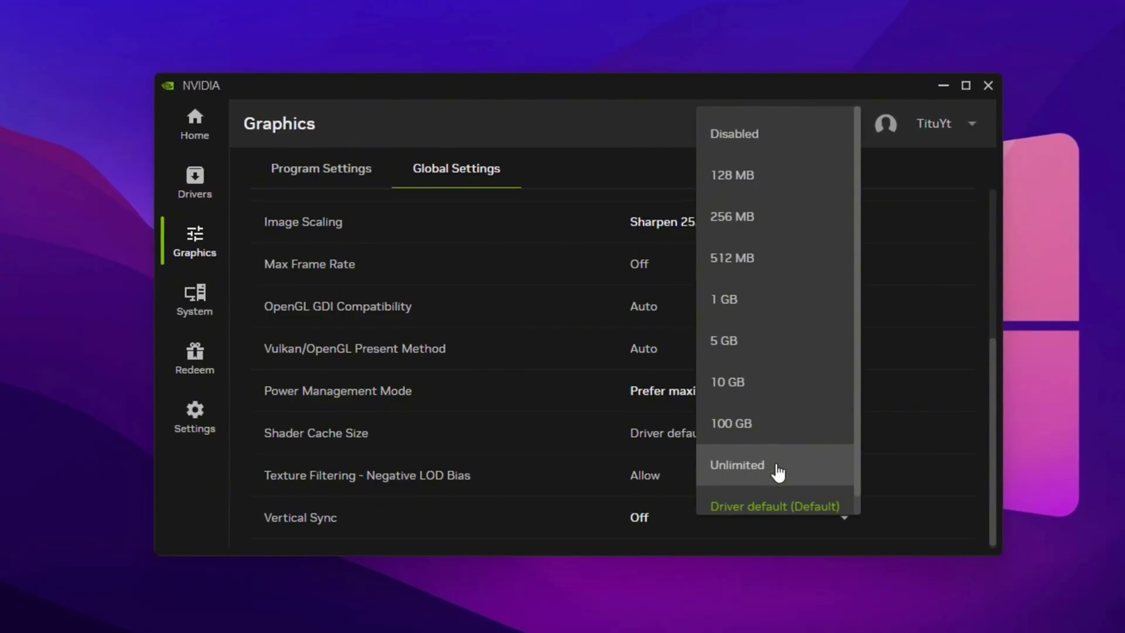
{"action": "scroll", "coordinate": [778, 471], "scroll_direction": "down", "scroll_amount": 1}
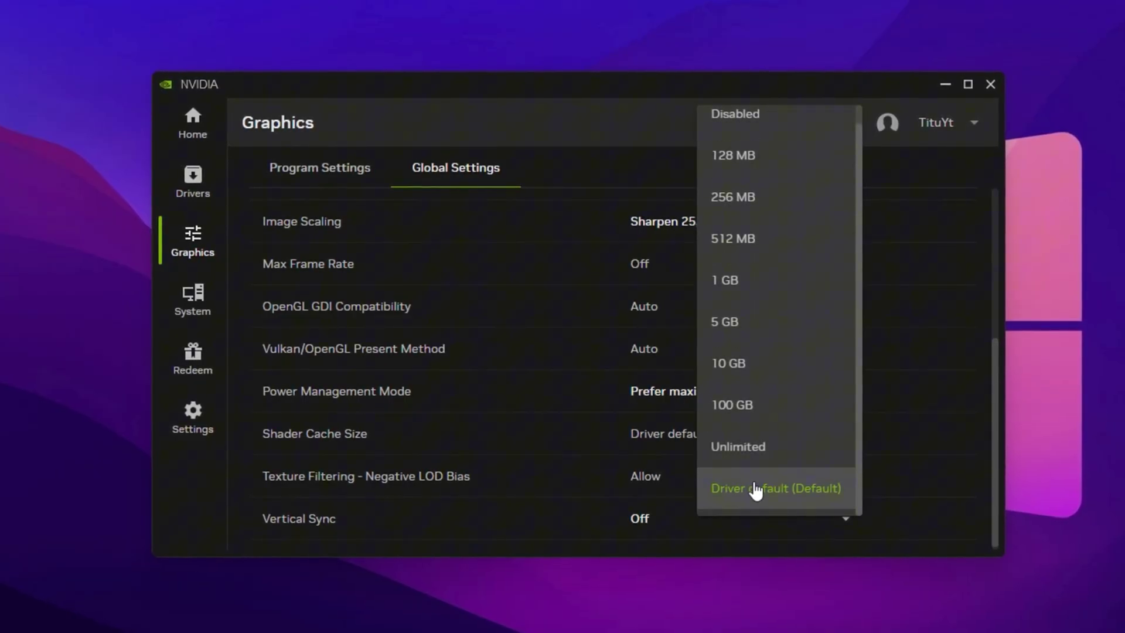
Review Negative LOD Bias and Vertical Sync choices, leaving them at Allow and Off.
{"action": "left_click", "coordinate": [587, 428]}
{"action": "left_click", "coordinate": [700, 497]}
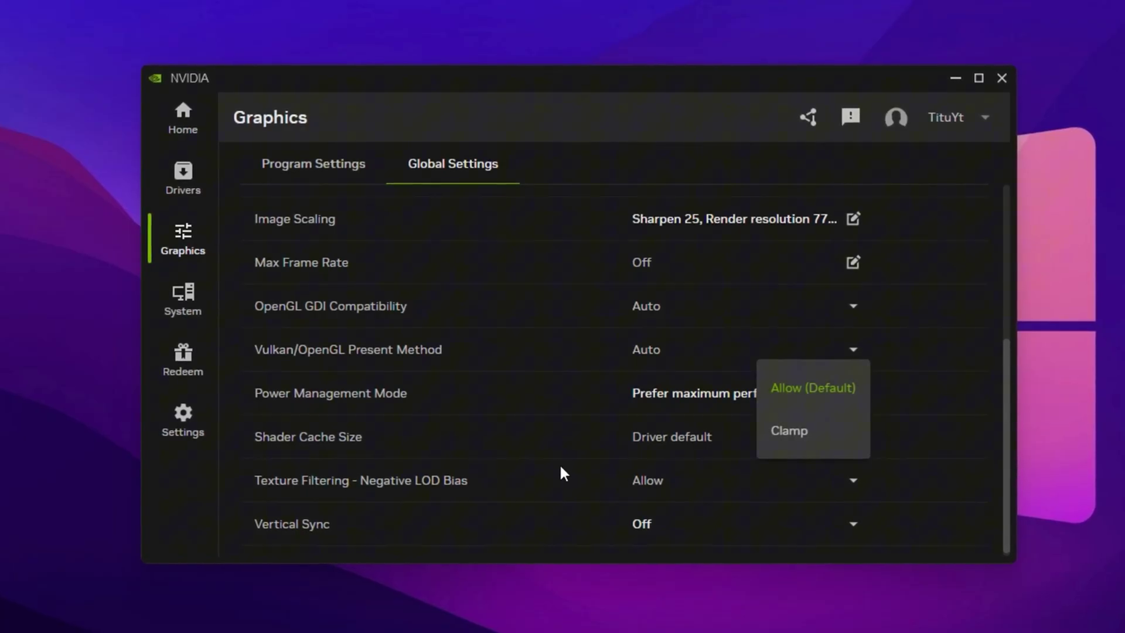
{"action": "left_click", "coordinate": [435, 531]}
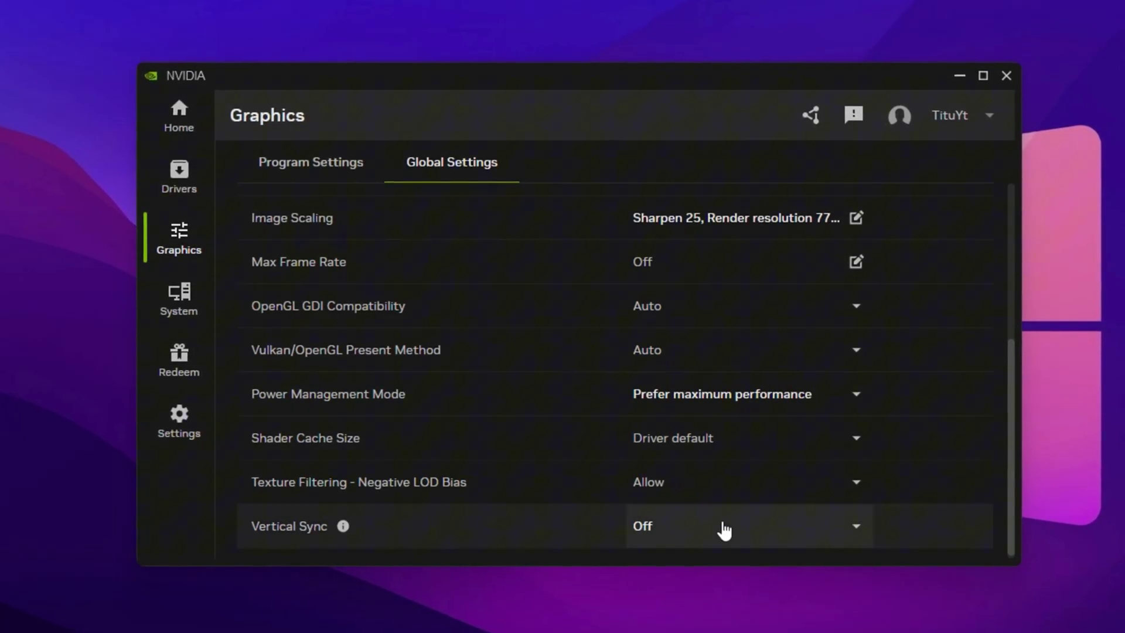
{"action": "left_click", "coordinate": [764, 535]}
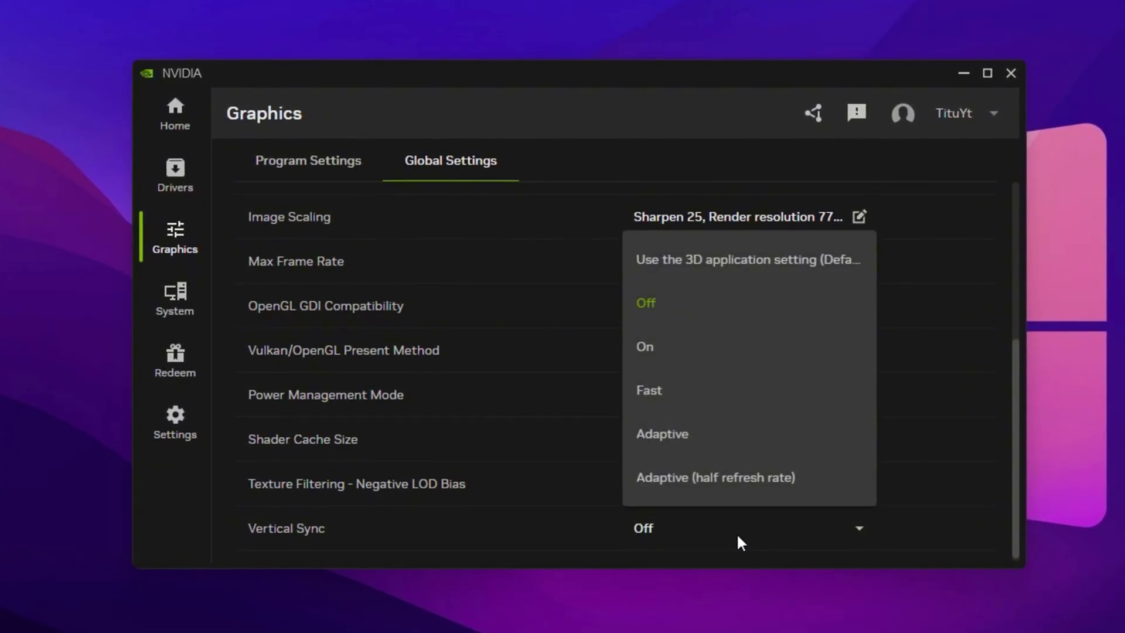
{"action": "left_click", "coordinate": [737, 533]}
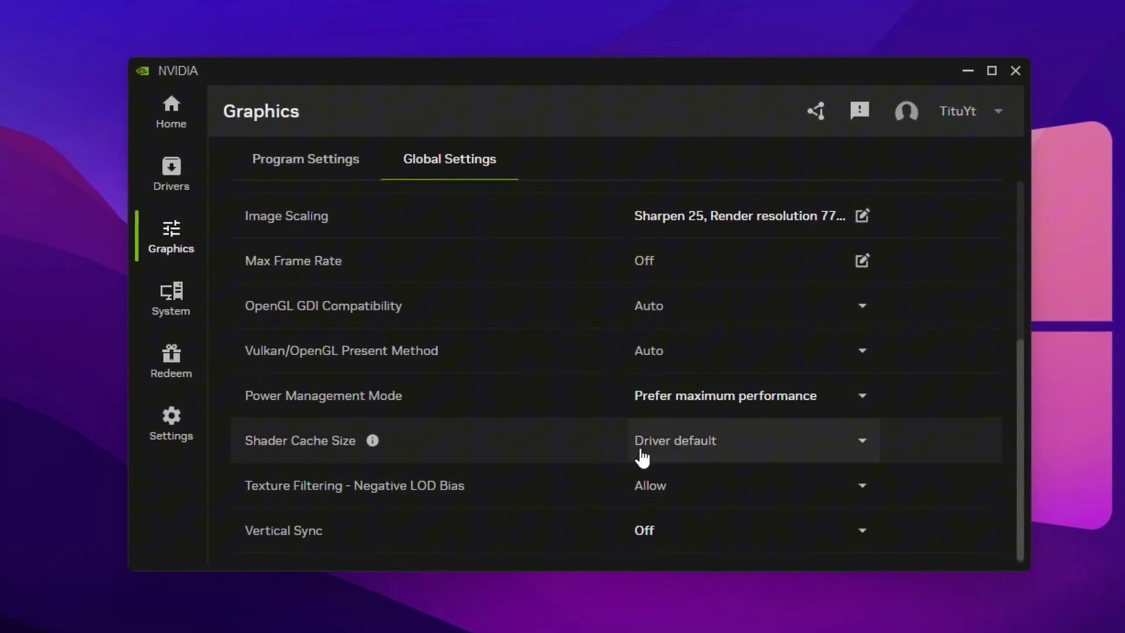
{"action": "scroll", "coordinate": [642, 457], "scroll_direction": "up", "scroll_amount": 5}
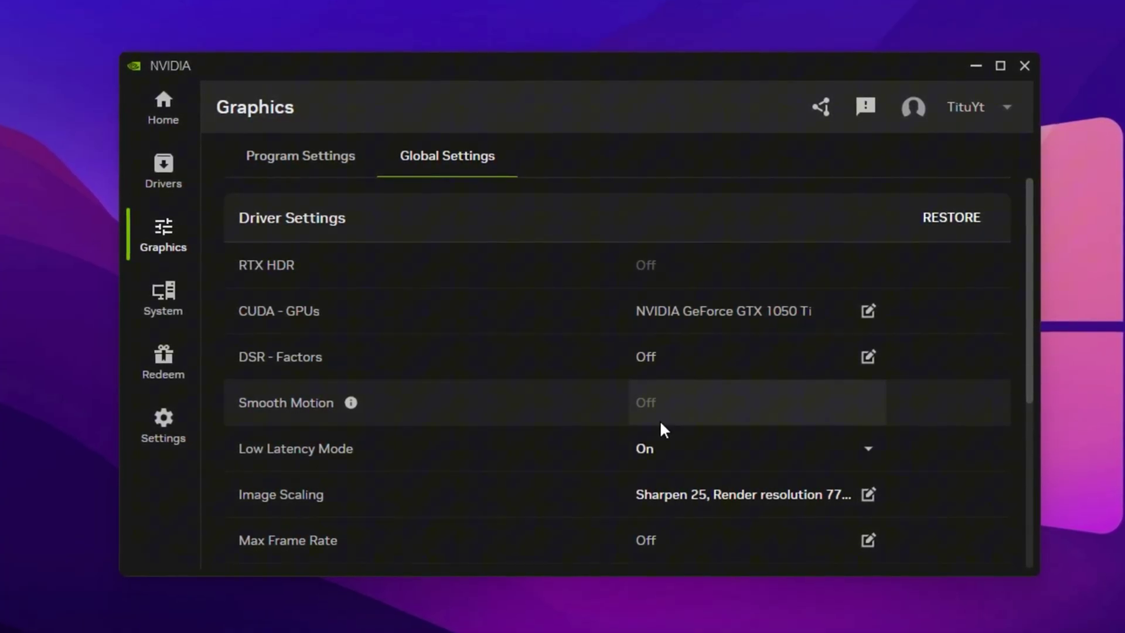
{"action": "scroll", "coordinate": [659, 419], "scroll_direction": "down", "scroll_amount": 2}
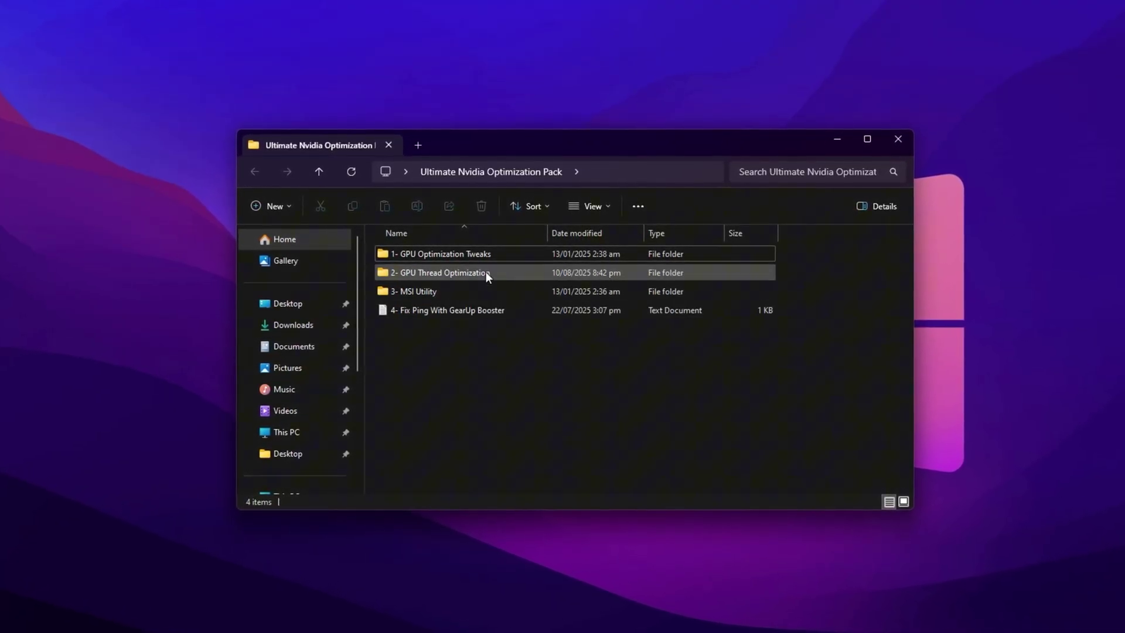
Open '1- GPU Optimization Tweaks' and compare its registry files, ending on Low-Med Optimization.
{"action": "left_click", "coordinate": [448, 256]}
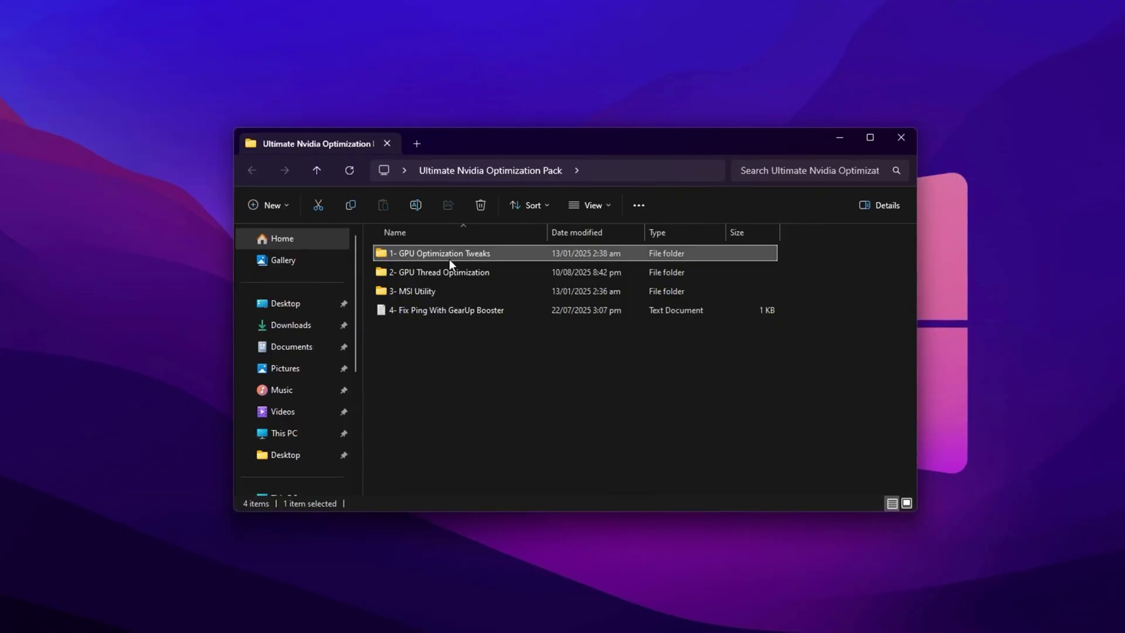
{"action": "double_click", "coordinate": [504, 255]}
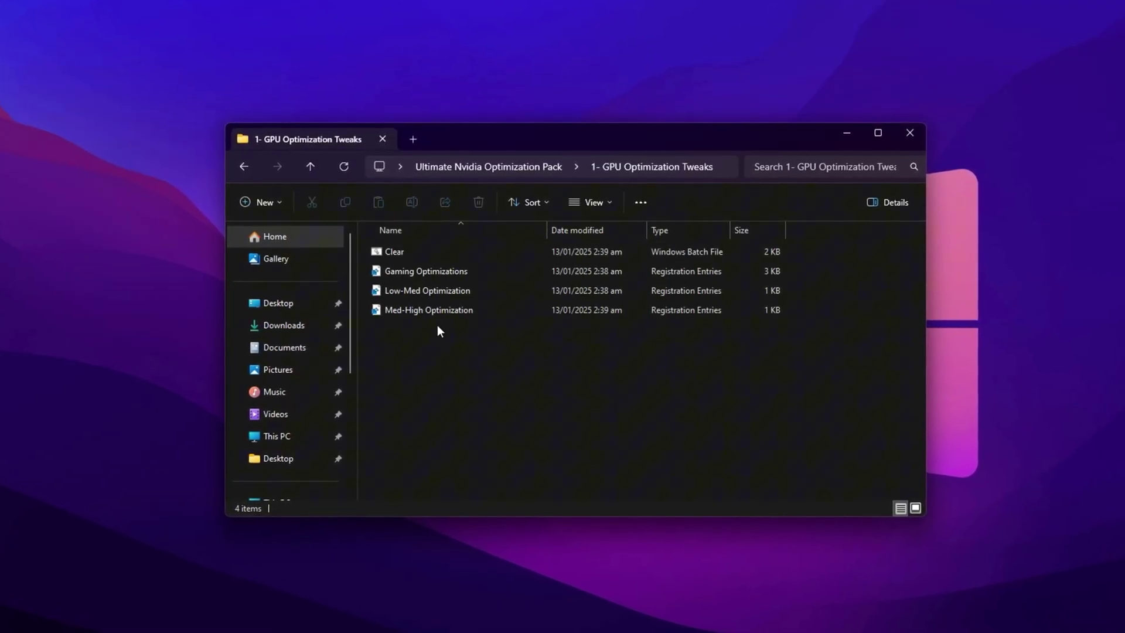
{"action": "left_click", "coordinate": [463, 273]}
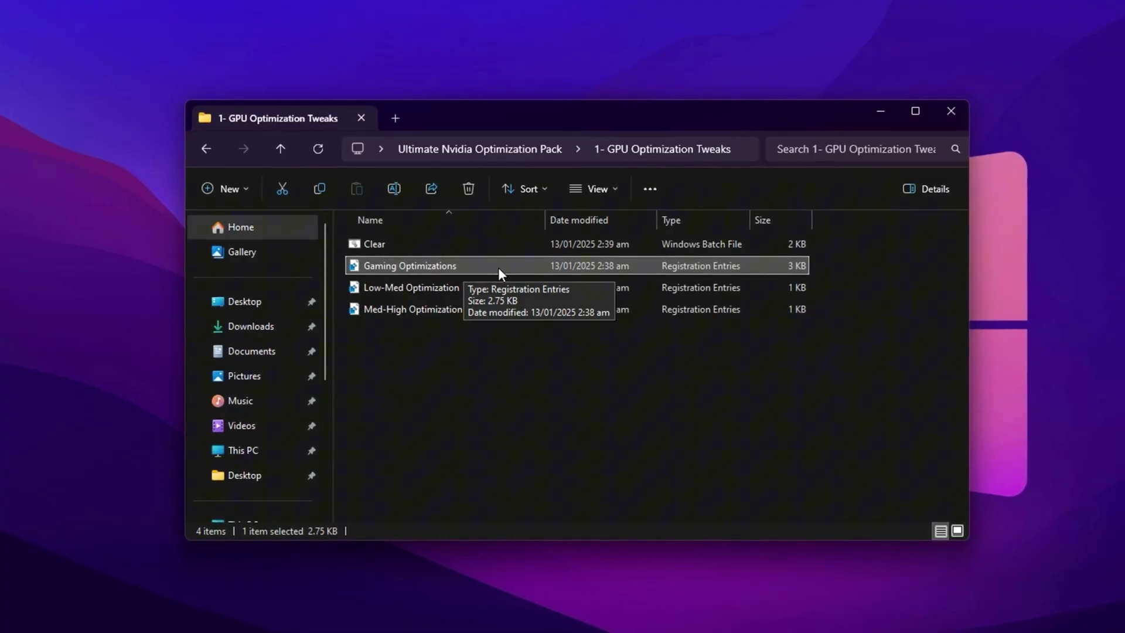
{"action": "left_click", "coordinate": [457, 287]}
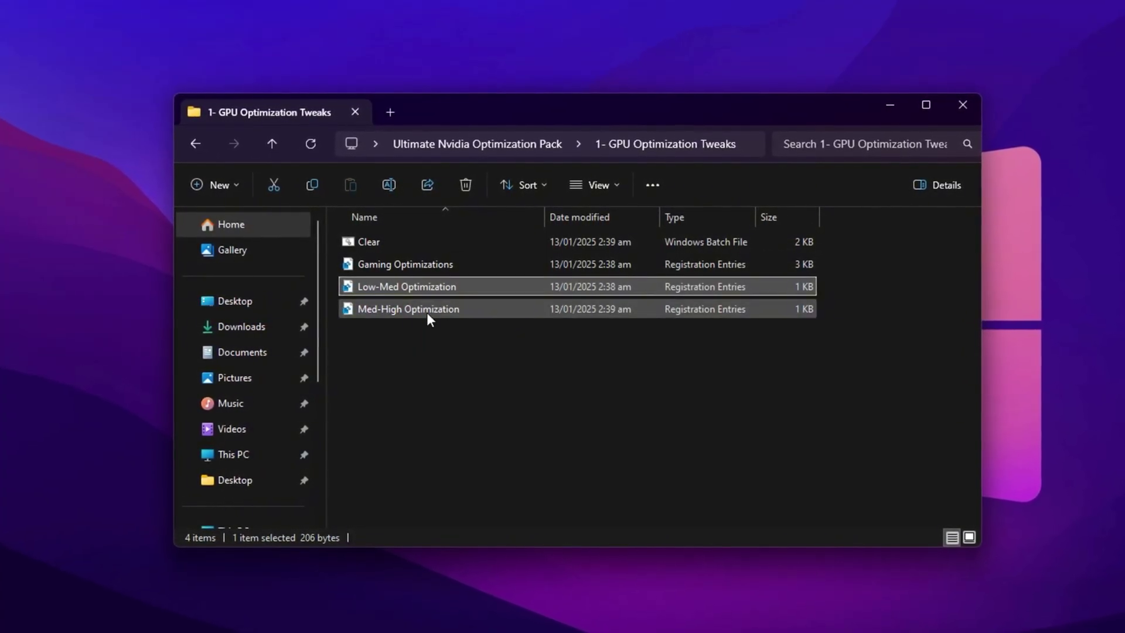
{"action": "left_click", "coordinate": [427, 312]}
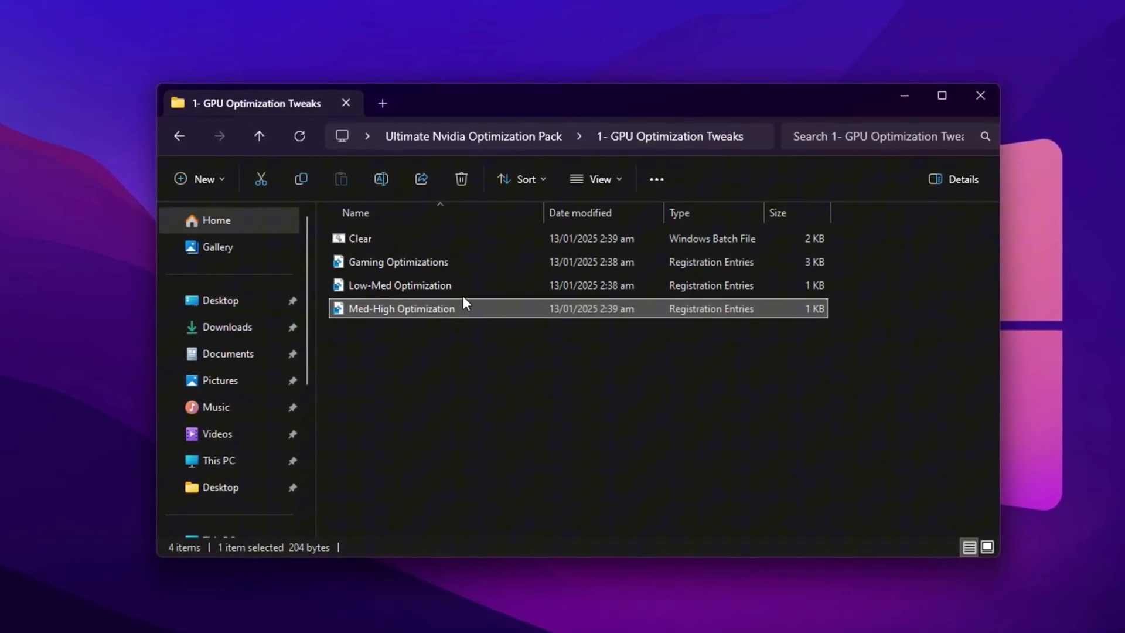
{"action": "left_click", "coordinate": [453, 290]}
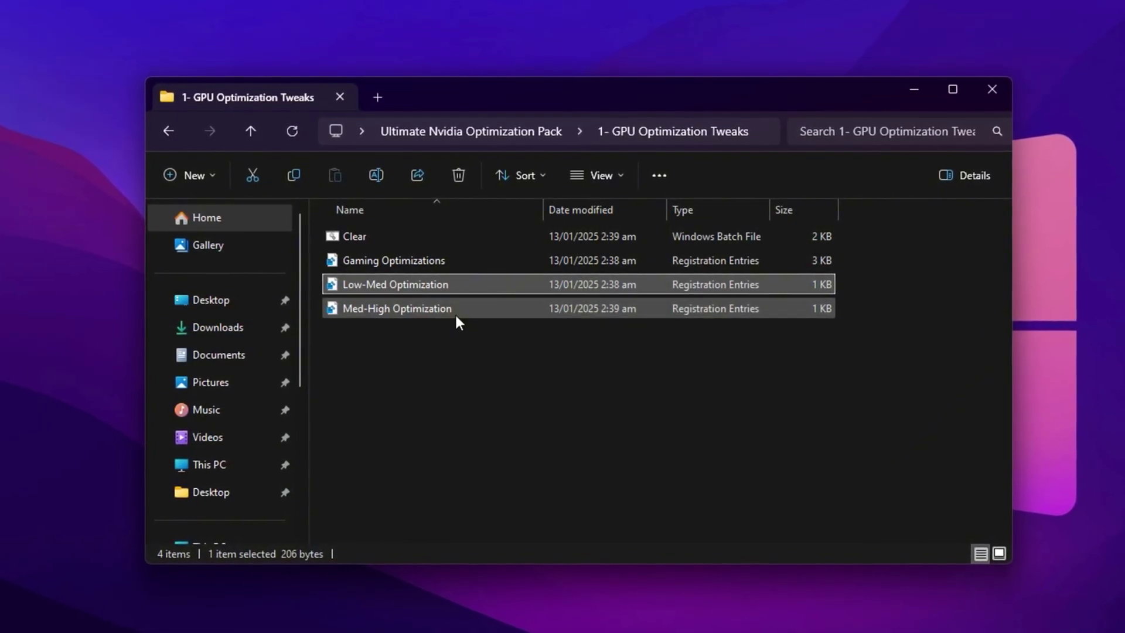
{"action": "left_click", "coordinate": [410, 311]}
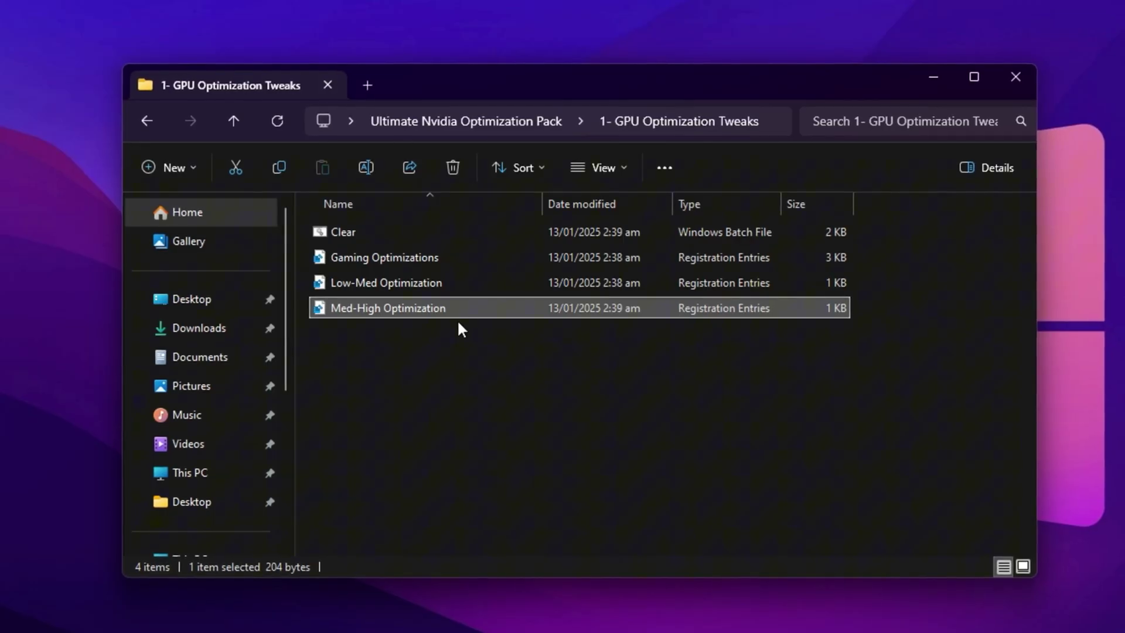
{"action": "left_click", "coordinate": [419, 282]}
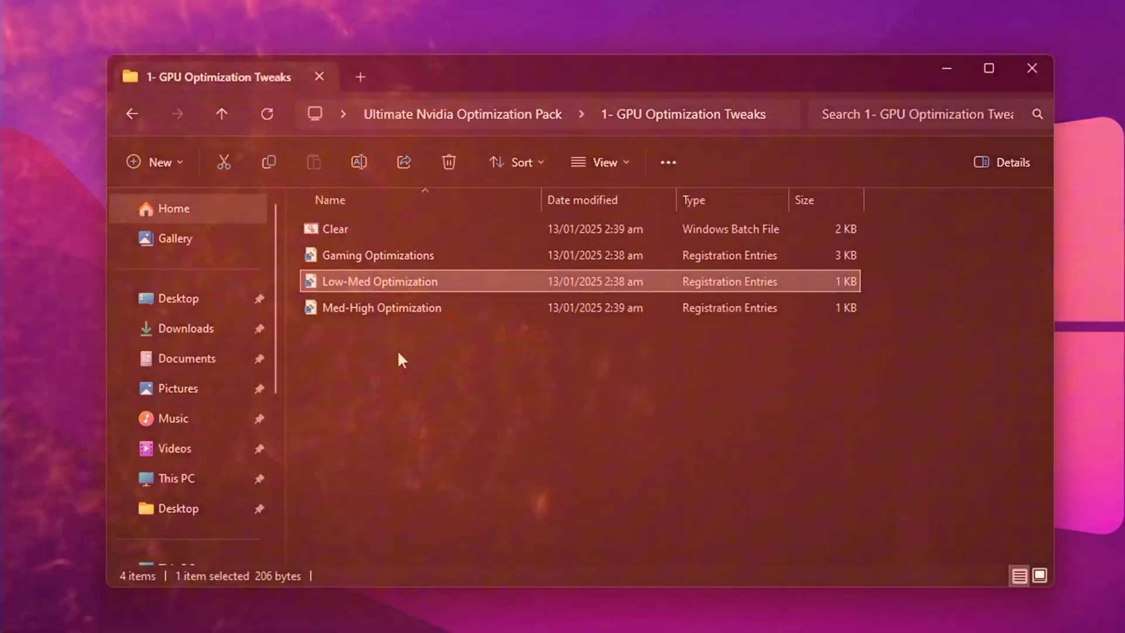
Select NVIDIA Thread Priority in '2- GPU Thread Optimization', then return to the pack's top folder.
{"action": "key", "text": "alt+Left"}
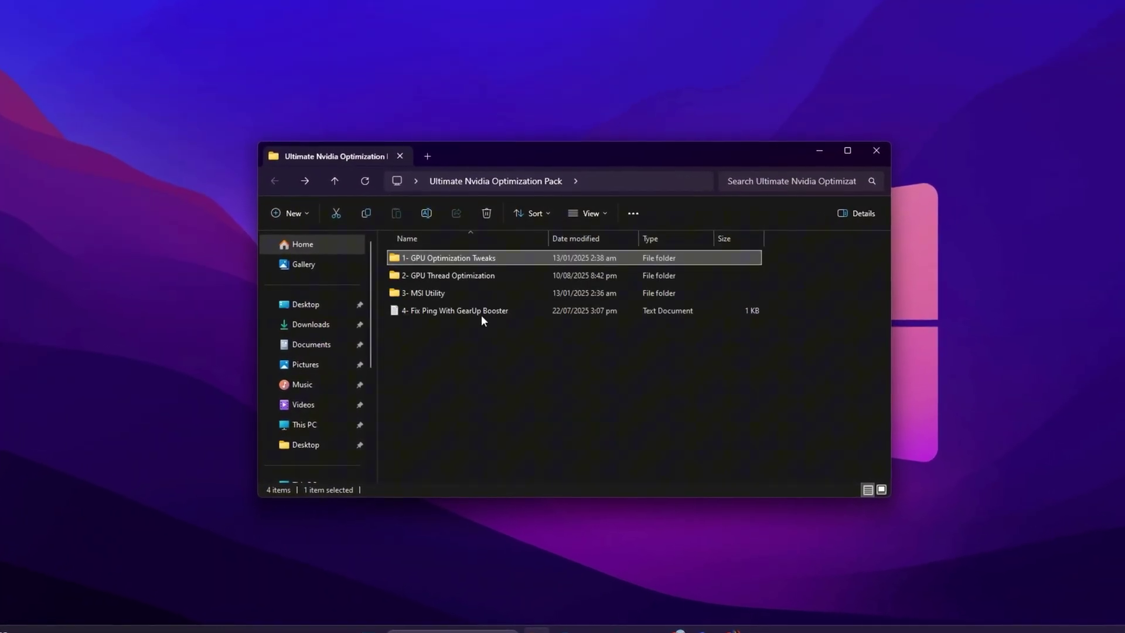
{"action": "double_click", "coordinate": [443, 276]}
{"action": "left_click", "coordinate": [454, 256]}
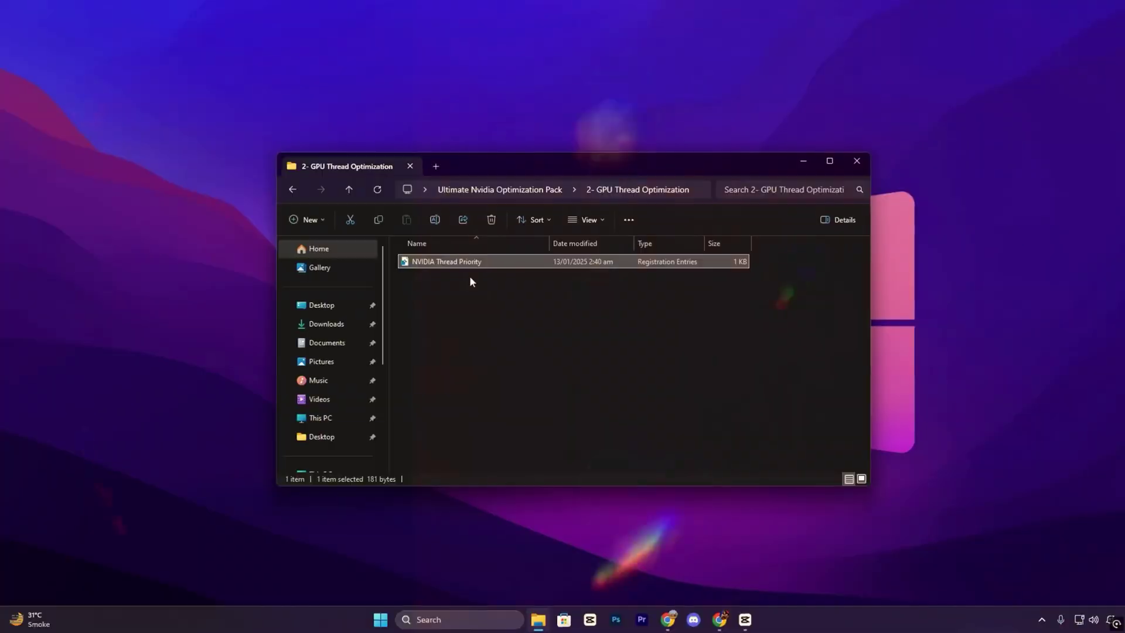
{"action": "key", "text": "BackSpace"}
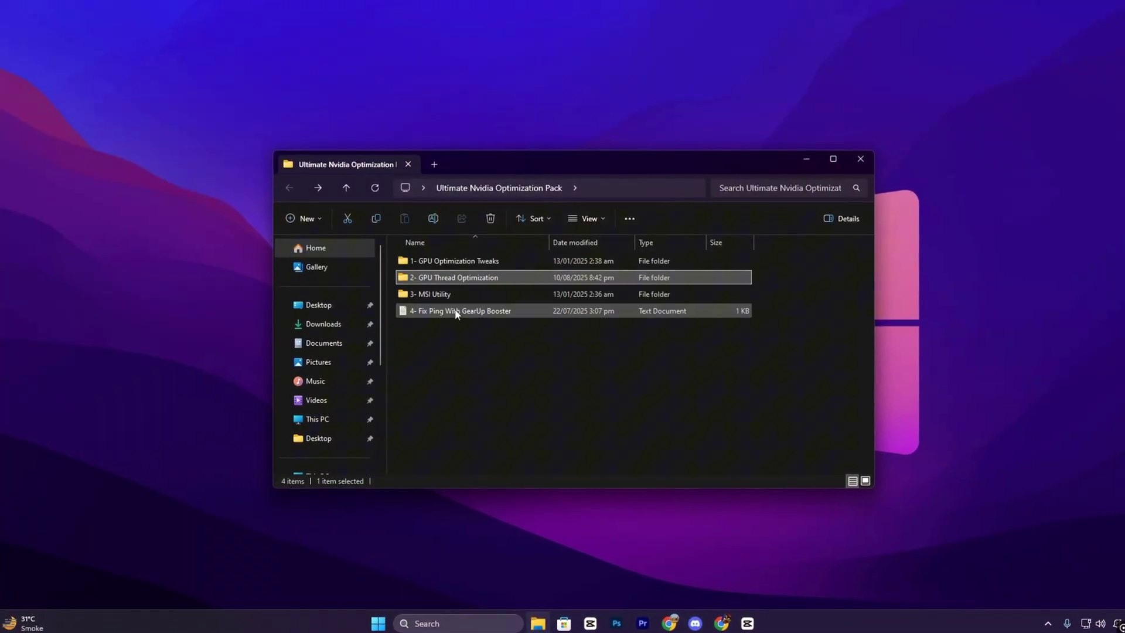
Run MSI_util_v3 from the 3- MSI Utility folder as administrator.
{"action": "double_click", "coordinate": [449, 294]}
{"action": "left_click", "coordinate": [435, 261]}
{"action": "right_click", "coordinate": [434, 261]}
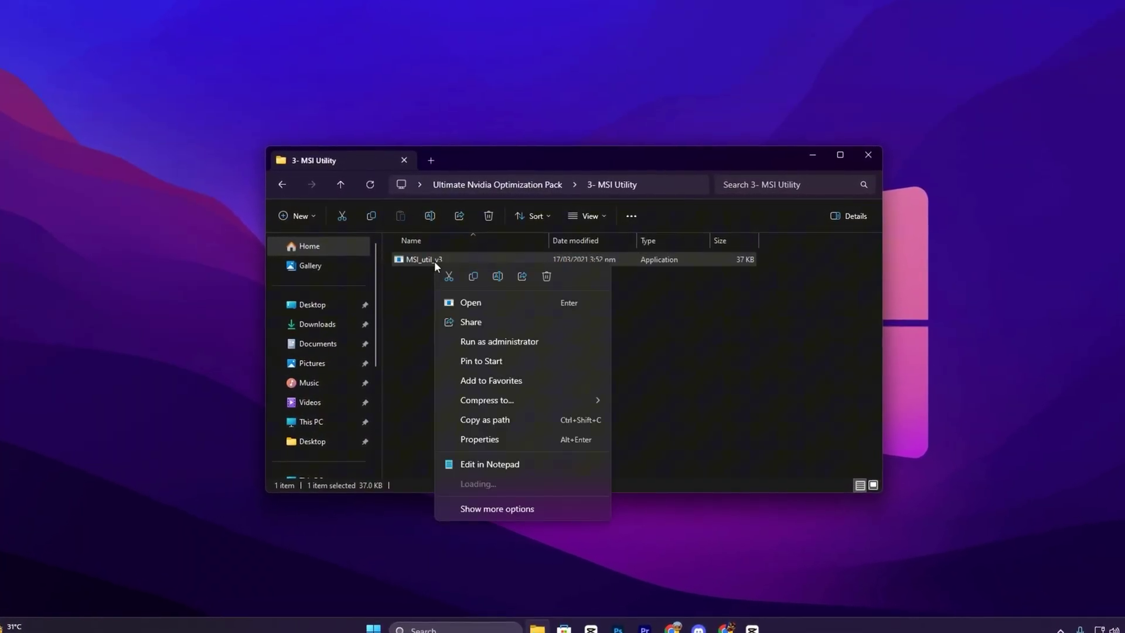
{"action": "left_click", "coordinate": [478, 341]}
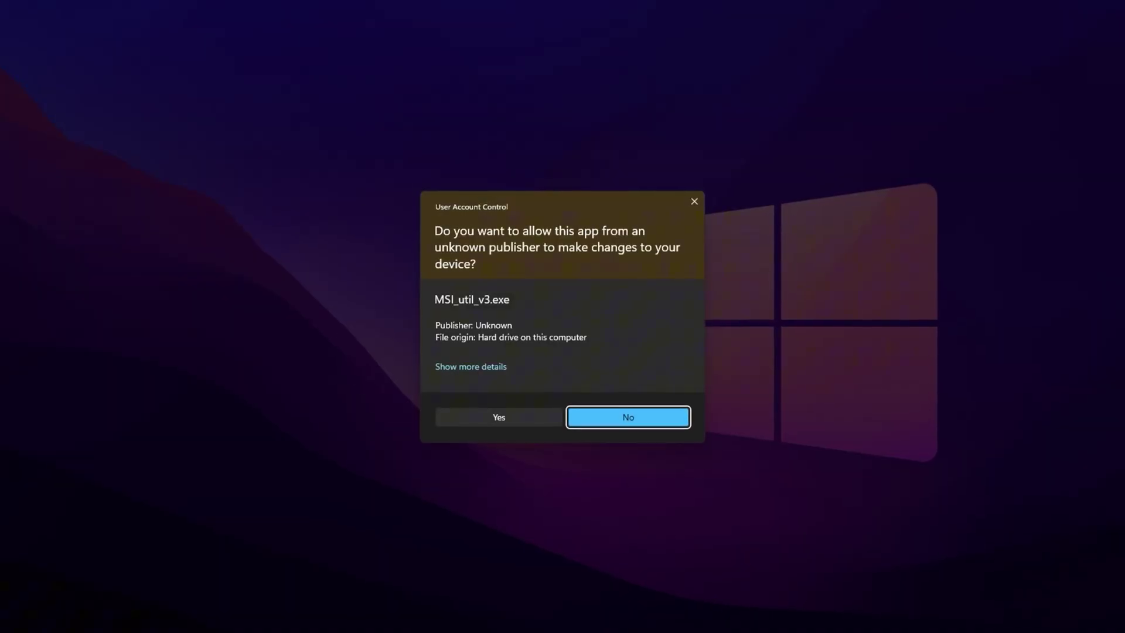
{"action": "key", "text": "alt+y"}
Keep the GTX 1050 Ti on MSI with High interrupt priority, then close the utility.
{"action": "left_click_drag", "start_coordinate": [323, 132], "coordinate": [523, 145]}
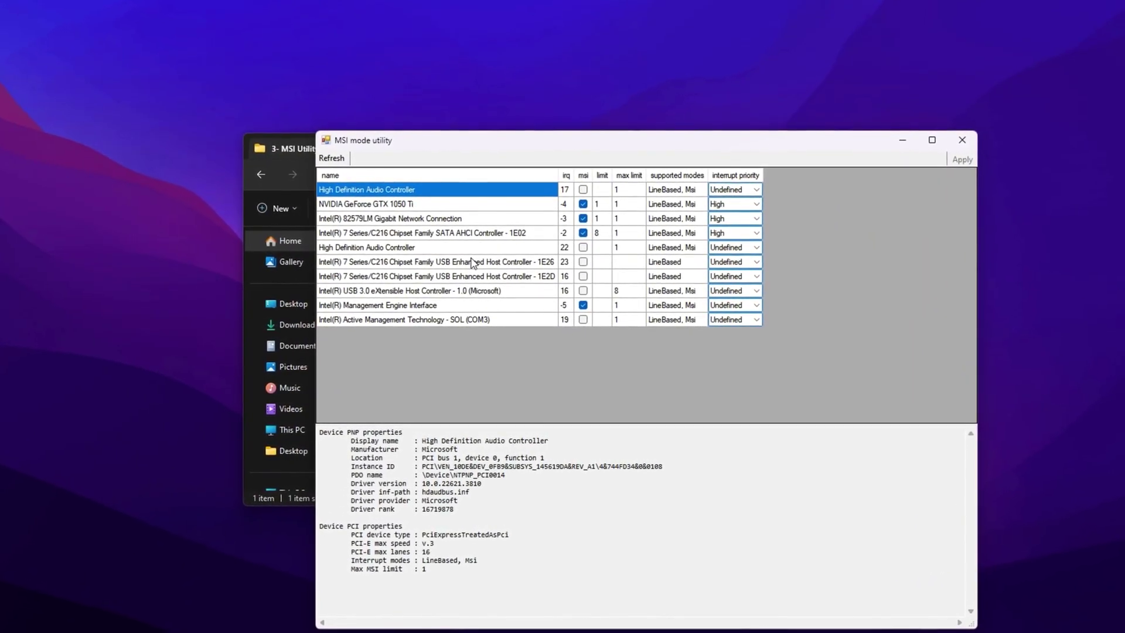
{"action": "left_click", "coordinate": [437, 203]}
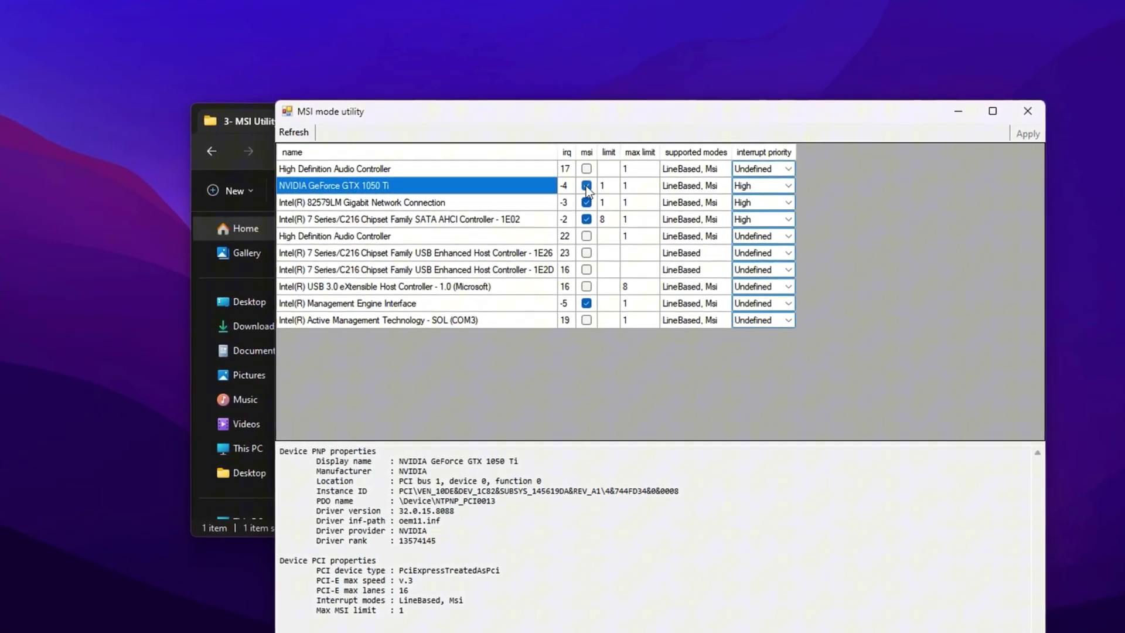
{"action": "left_click", "coordinate": [795, 185]}
{"action": "left_click", "coordinate": [759, 230]}
{"action": "left_click", "coordinate": [757, 179]}
{"action": "left_click", "coordinate": [757, 180]}
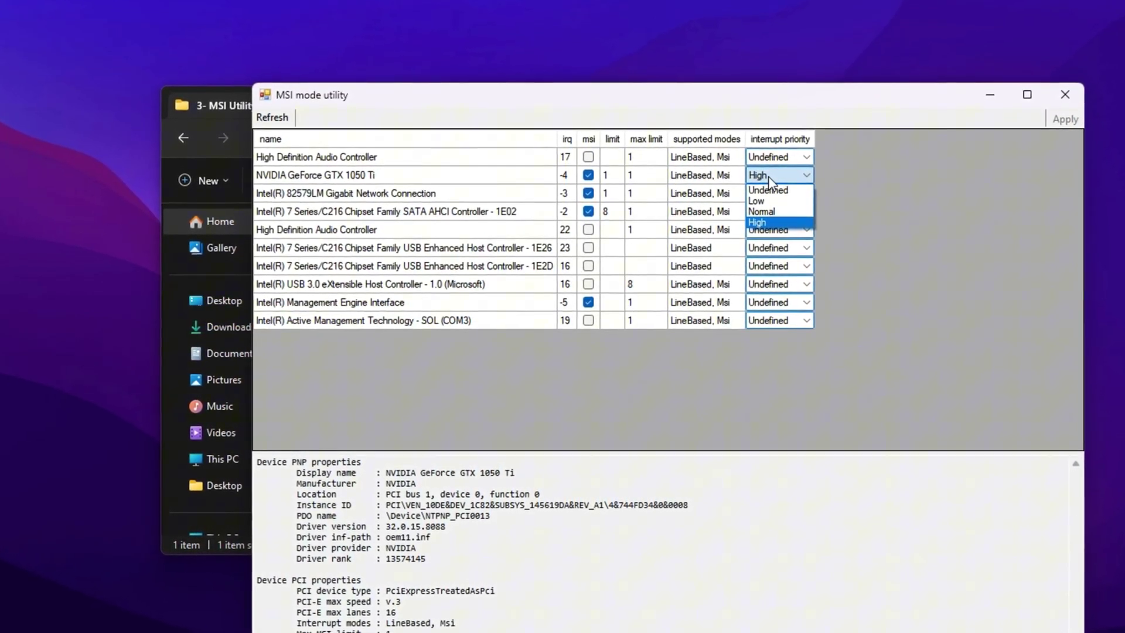
{"action": "left_click", "coordinate": [744, 171]}
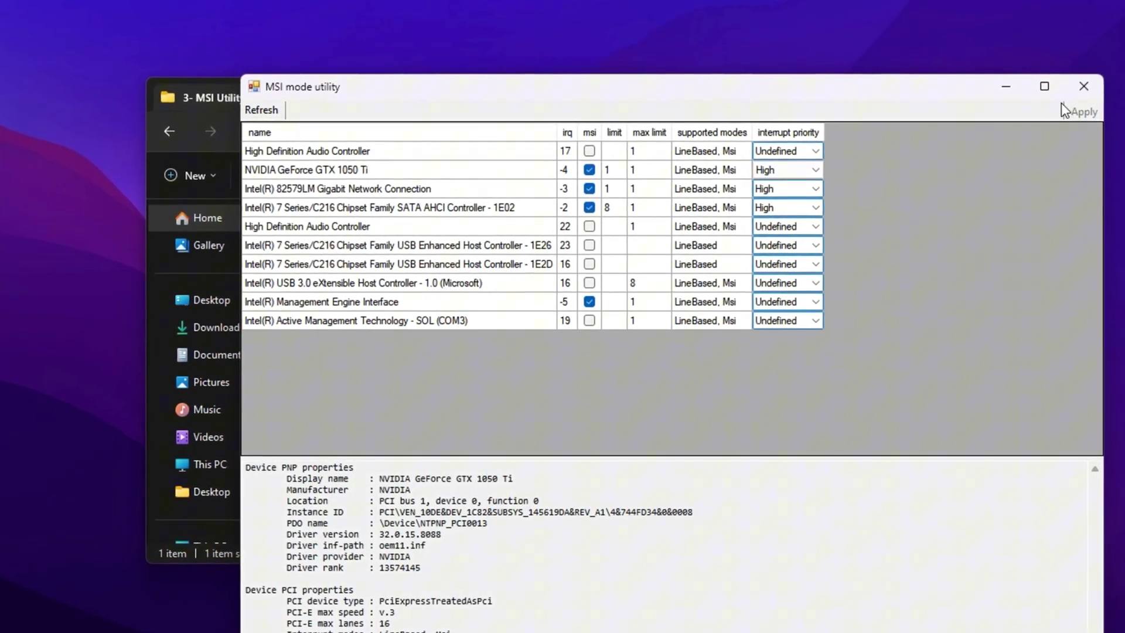
{"action": "left_click", "coordinate": [1101, 85]}
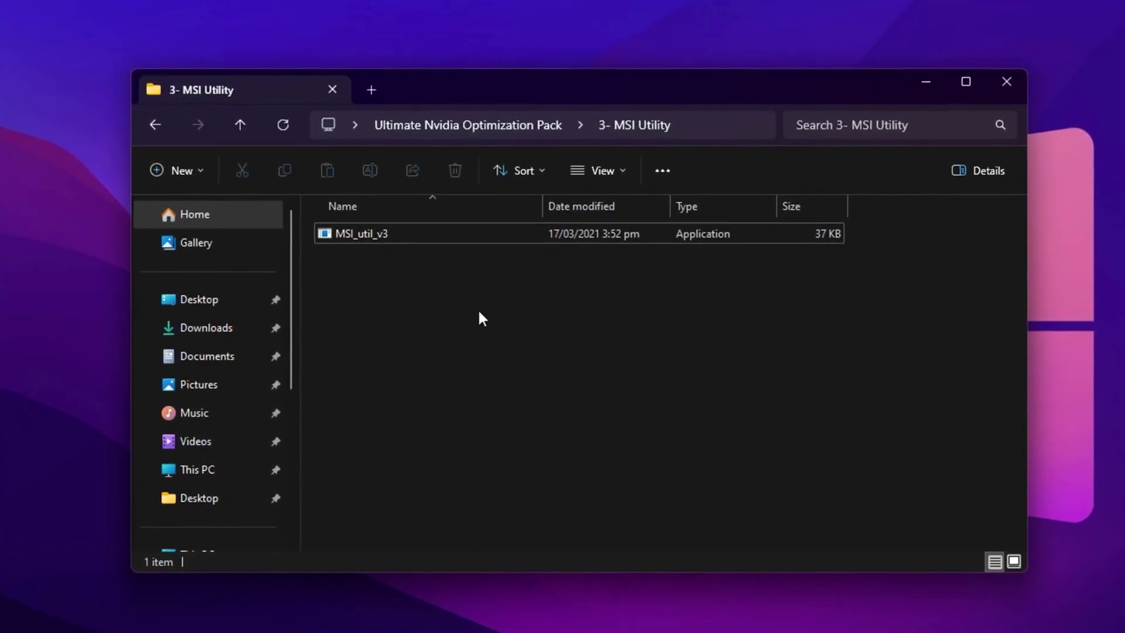
Return to the optimization pack folder and launch GearUP Booster from its desktop shortcut.
{"action": "key", "text": "alt+Left"}
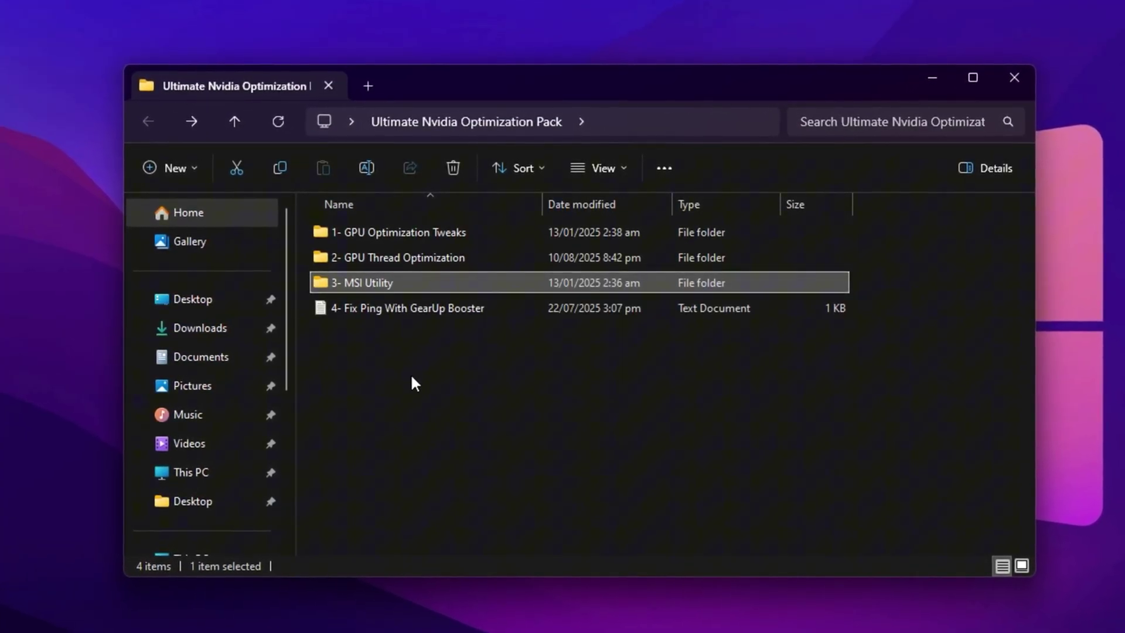
{"action": "left_click", "coordinate": [458, 355]}
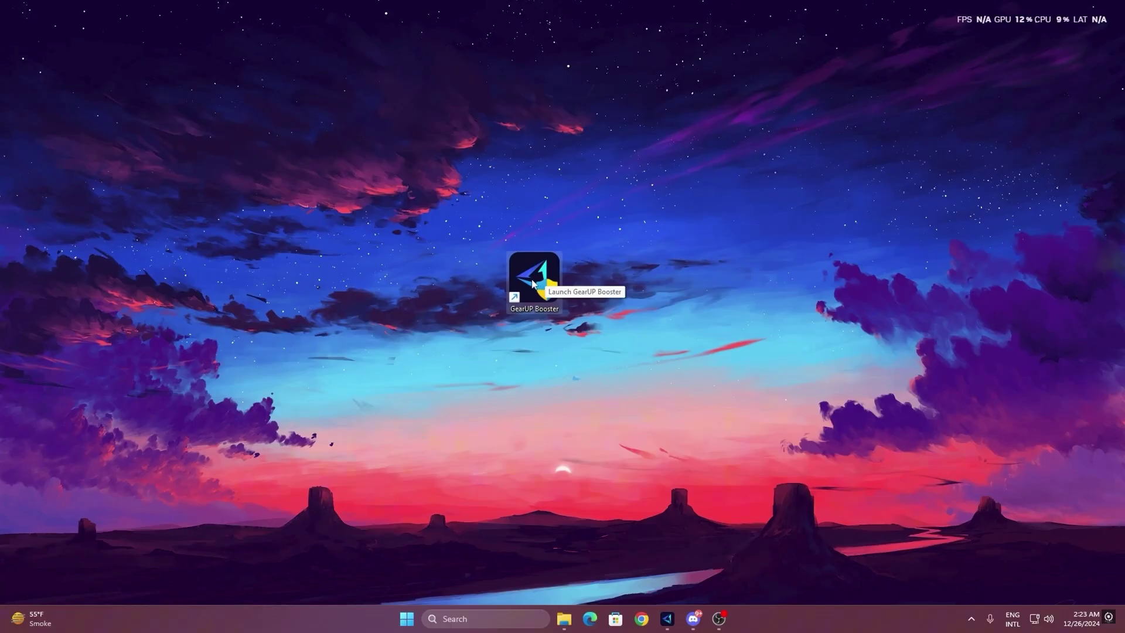
{"action": "double_click", "coordinate": [520, 278]}
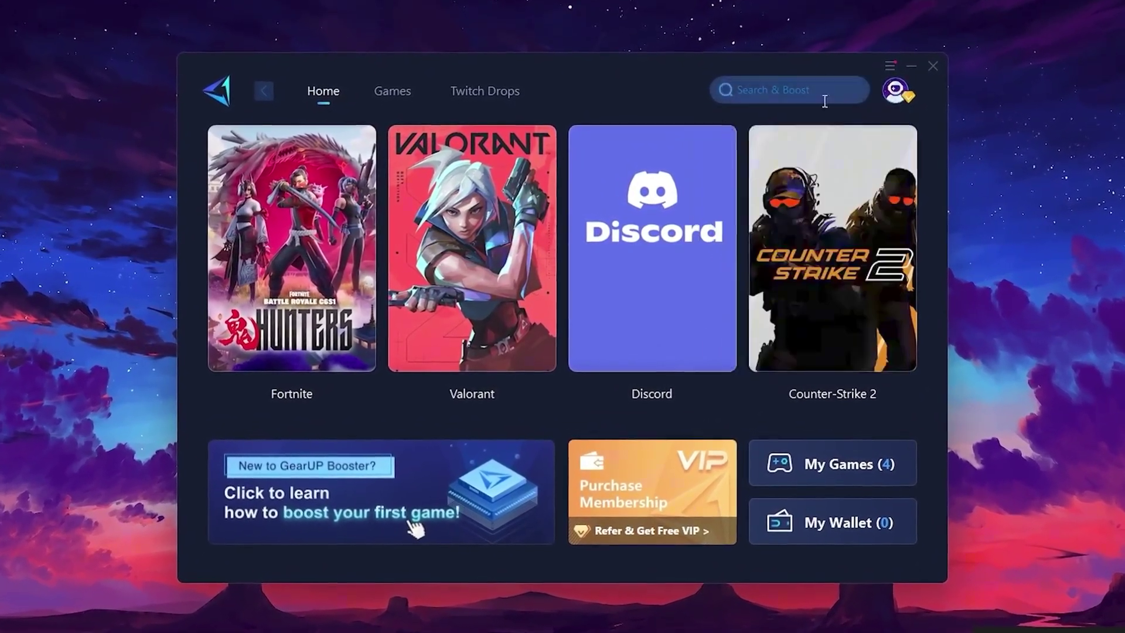
{"action": "mouse_move", "coordinate": [688, 160]}
{"action": "mouse_move", "coordinate": [287, 211]}
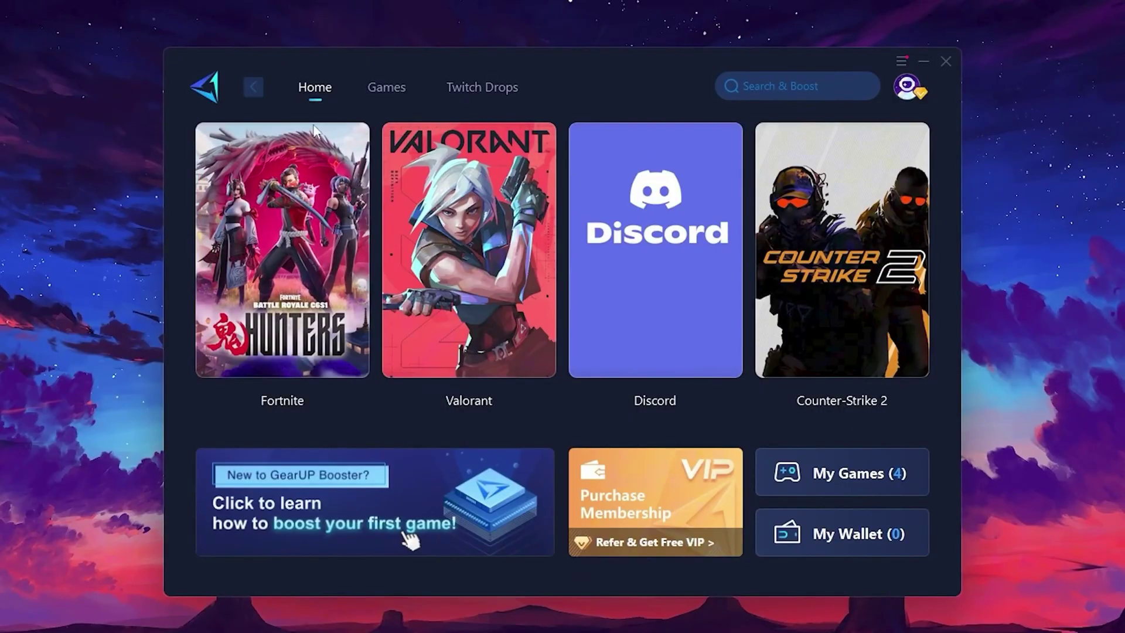
{"action": "mouse_move", "coordinate": [856, 228]}
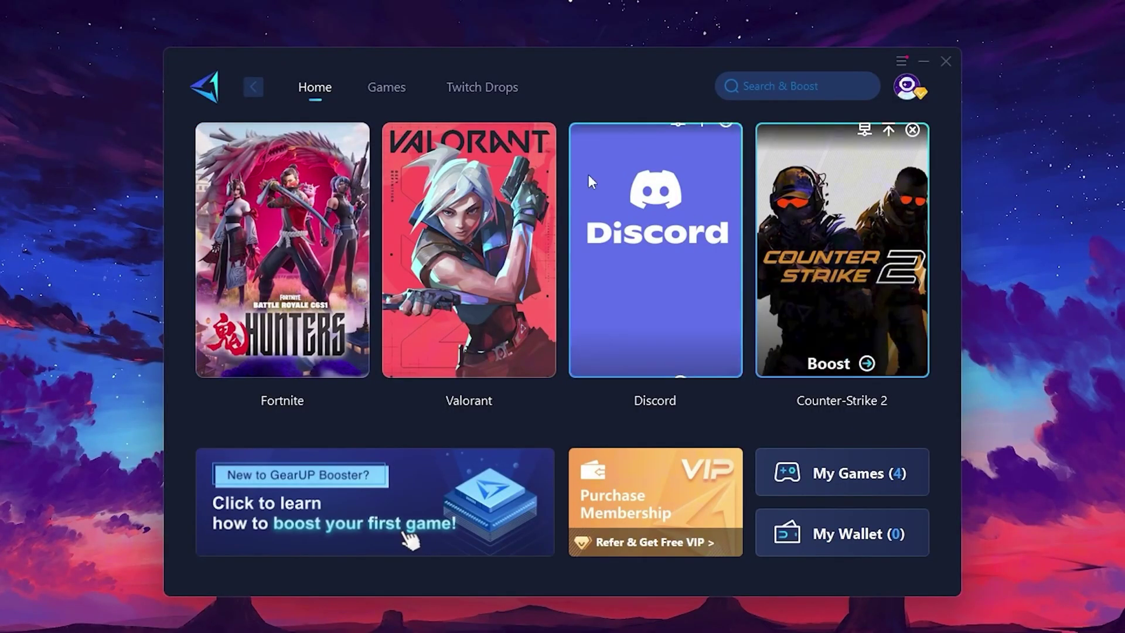
{"action": "left_click", "coordinate": [388, 89]}
{"action": "mouse_move", "coordinate": [553, 195]}
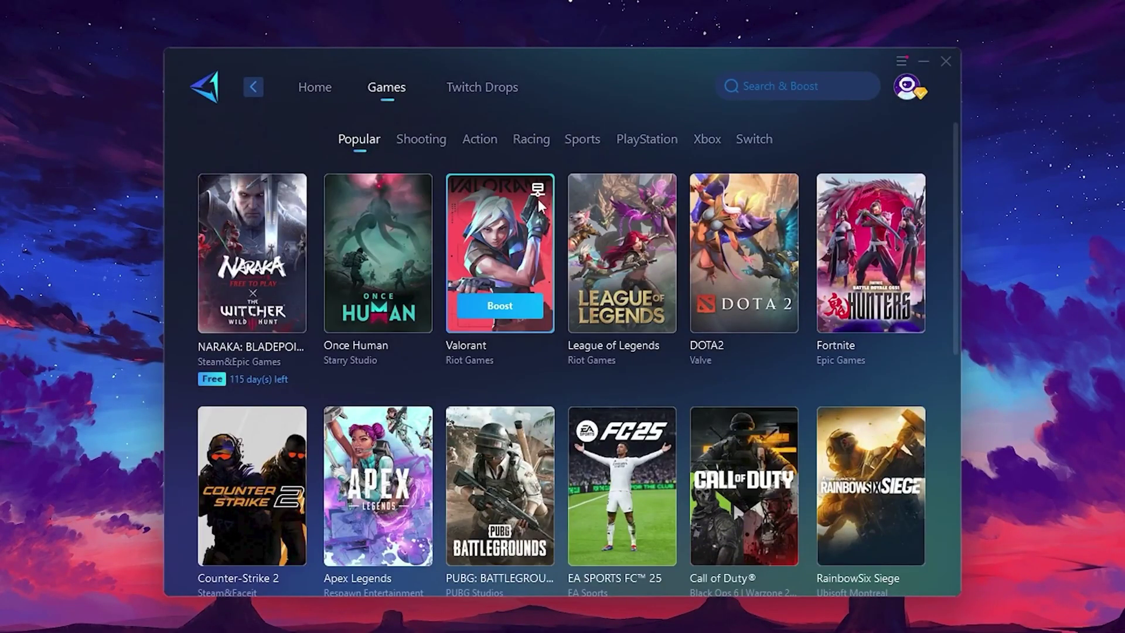
{"action": "mouse_move", "coordinate": [772, 203]}
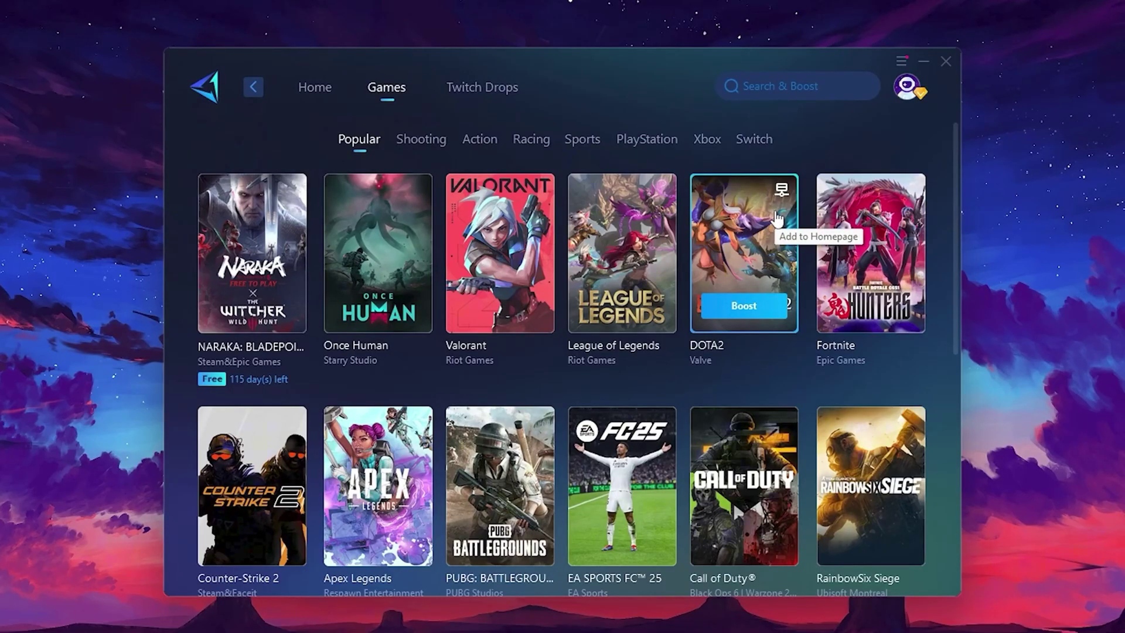
{"action": "left_click", "coordinate": [317, 94]}
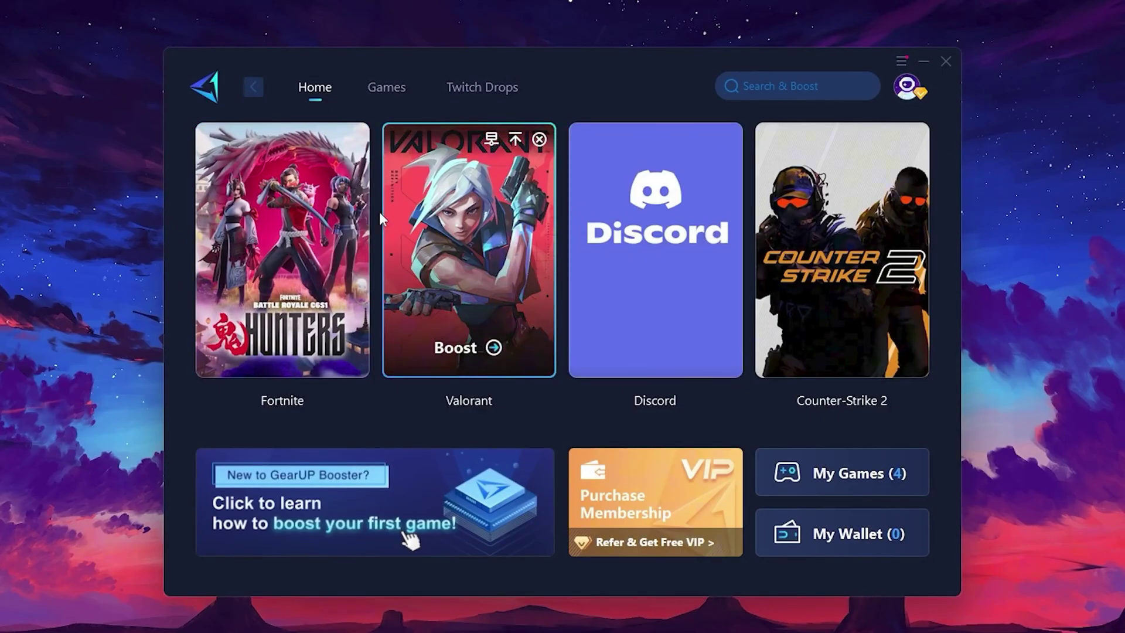
{"action": "mouse_move", "coordinate": [298, 241]}
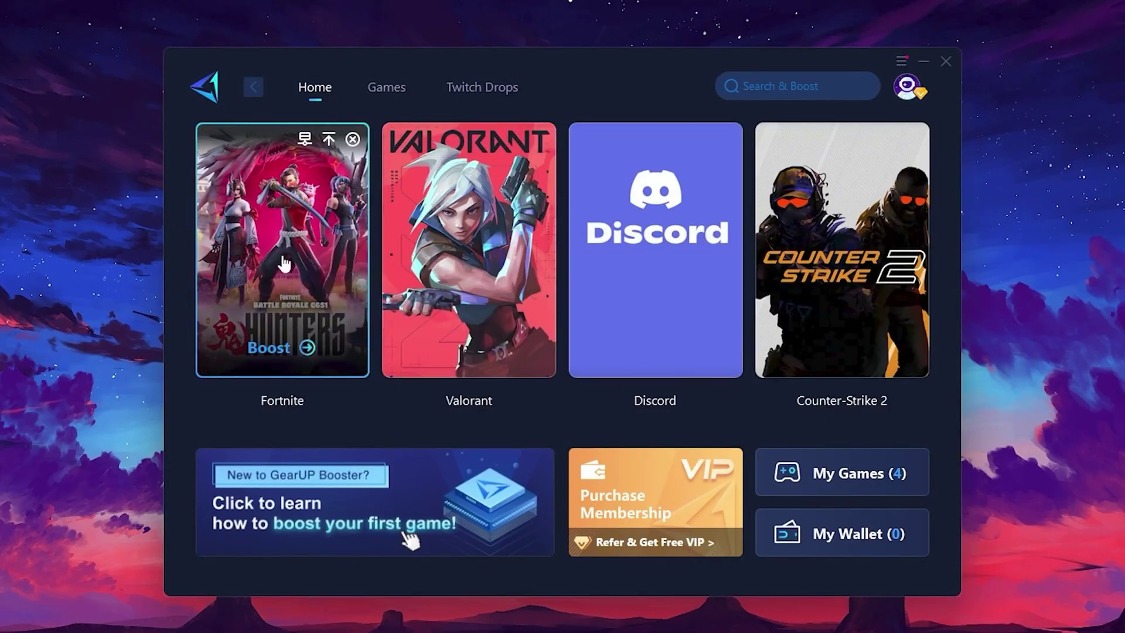
Boost Fortnite, reviewing the server region list but leaving it on Middle East.
{"action": "left_click", "coordinate": [271, 350]}
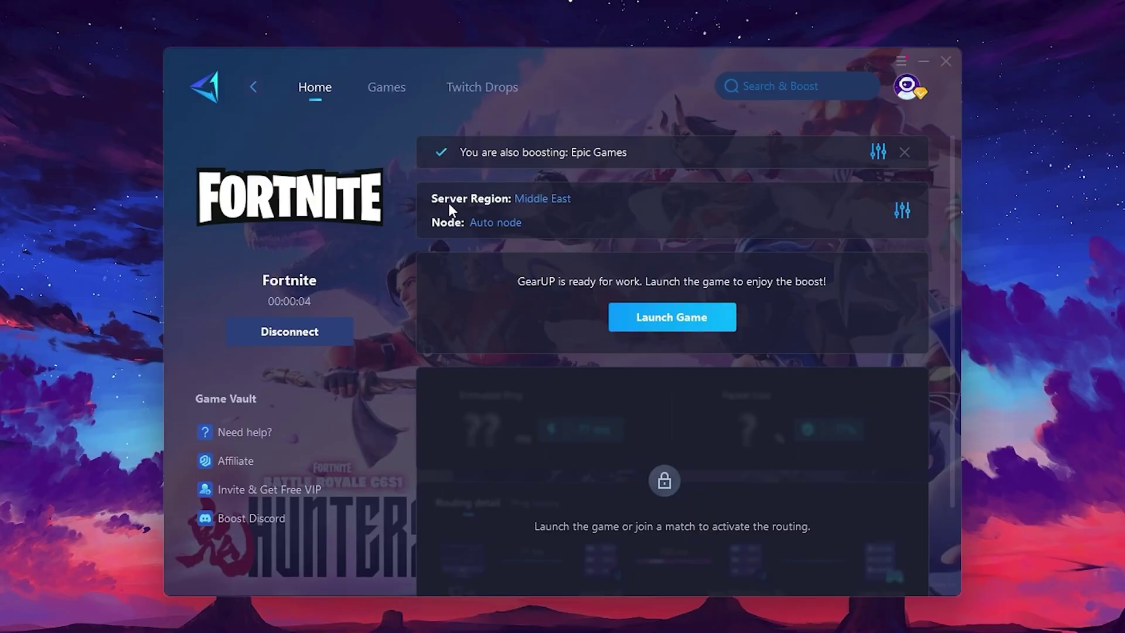
{"action": "left_click", "coordinate": [547, 200]}
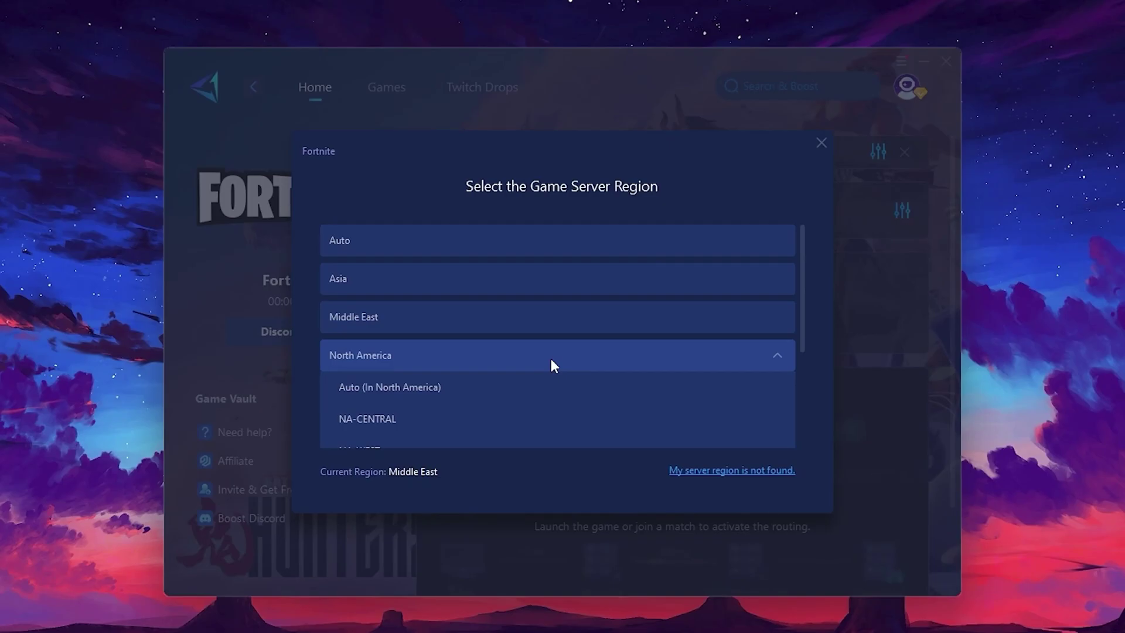
{"action": "scroll", "coordinate": [519, 338], "scroll_direction": "down", "scroll_amount": 1}
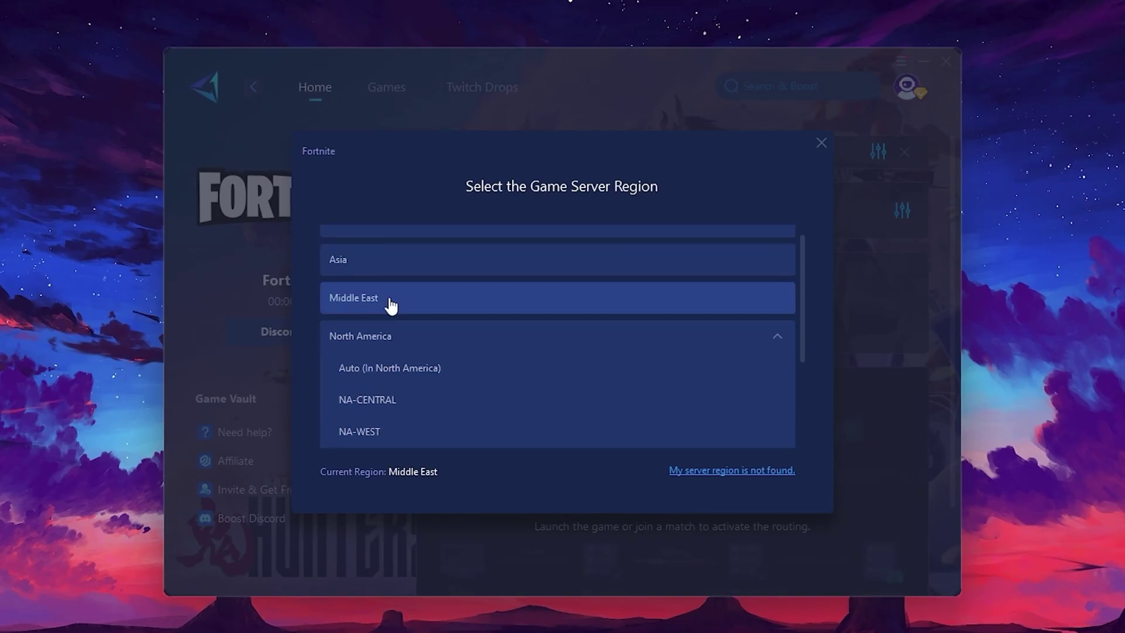
{"action": "left_click", "coordinate": [822, 143]}
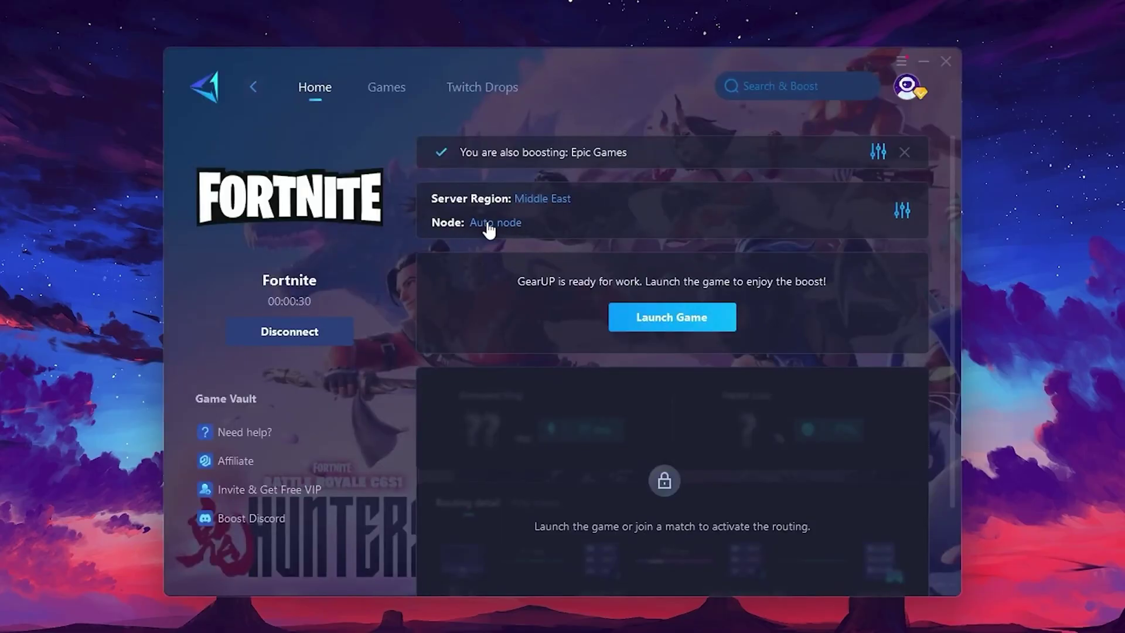
Review the Middle East node list and keep Fortnite on the Auto node.
{"action": "left_click", "coordinate": [491, 223]}
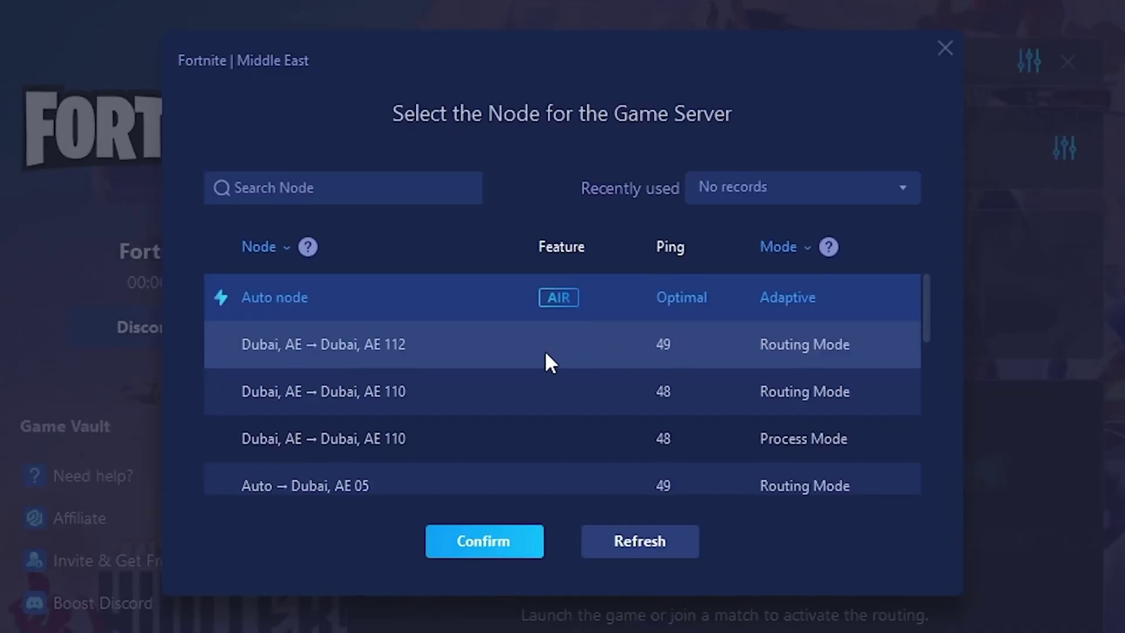
{"action": "scroll", "coordinate": [639, 351], "scroll_direction": "down", "scroll_amount": 2}
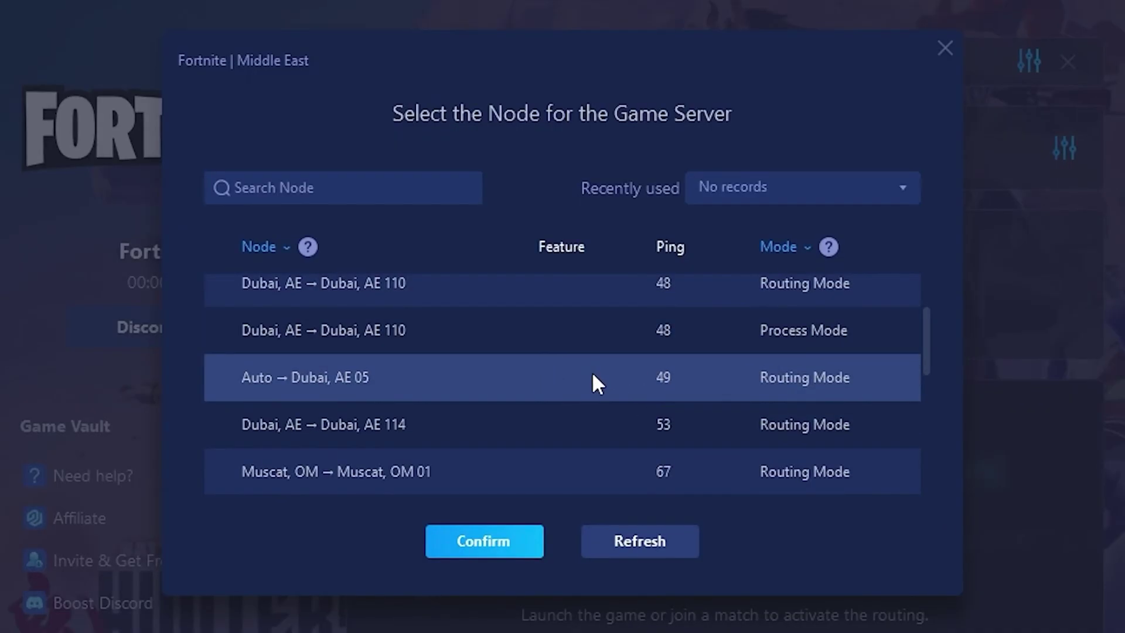
{"action": "scroll", "coordinate": [703, 392], "scroll_direction": "up", "scroll_amount": 2}
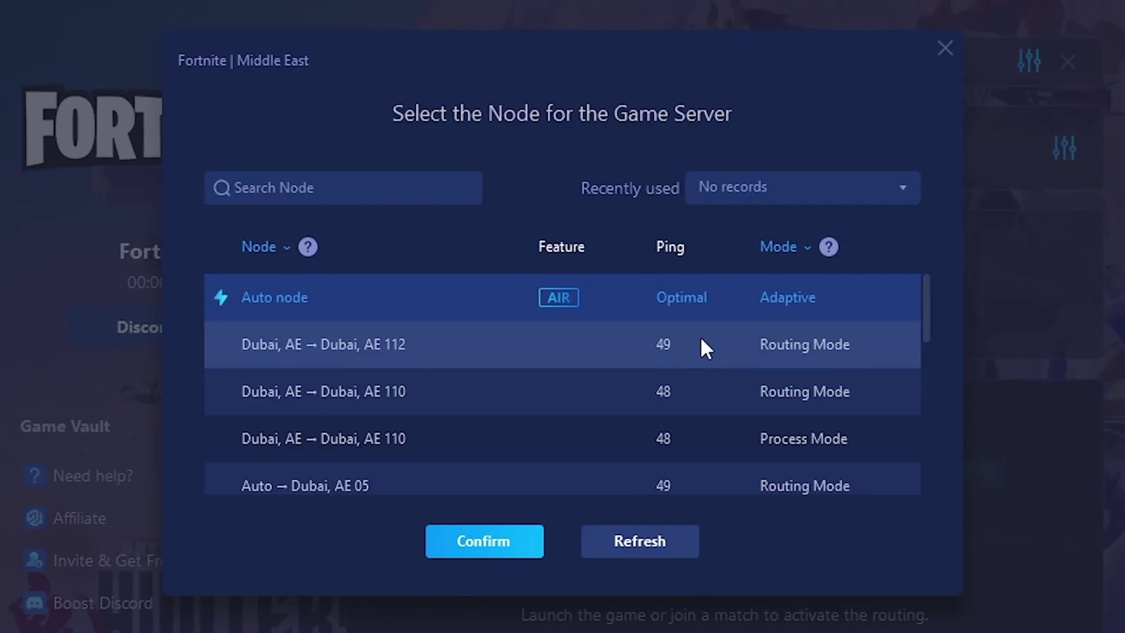
{"action": "left_click", "coordinate": [945, 50]}
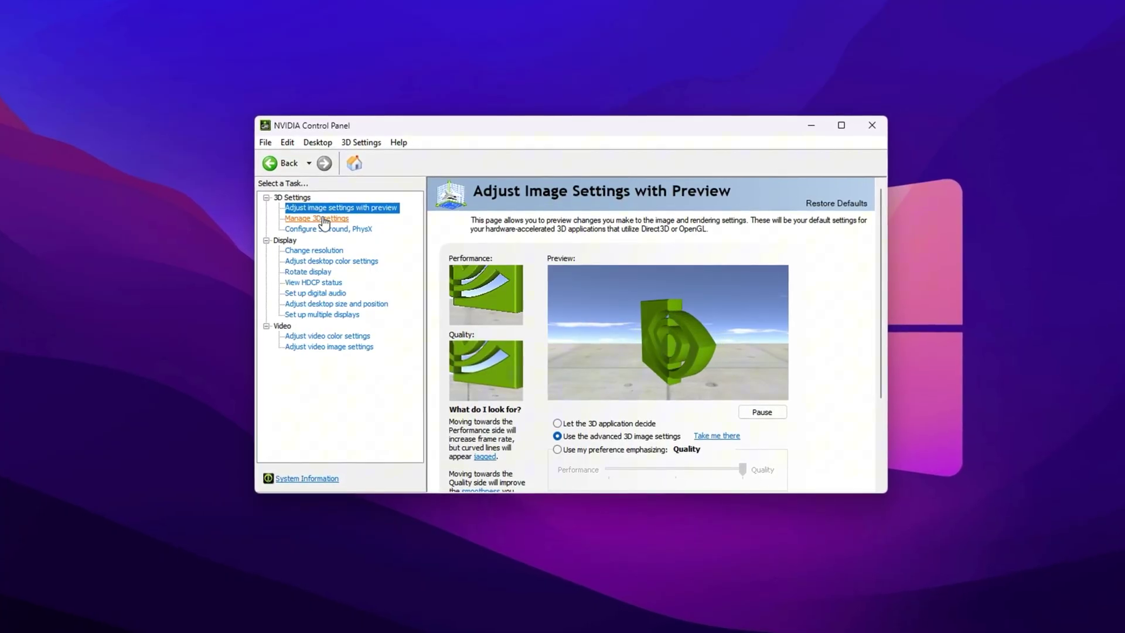
On the global Manage 3D settings page, keep Threaded optimization at Auto.
{"action": "left_click", "coordinate": [322, 220]}
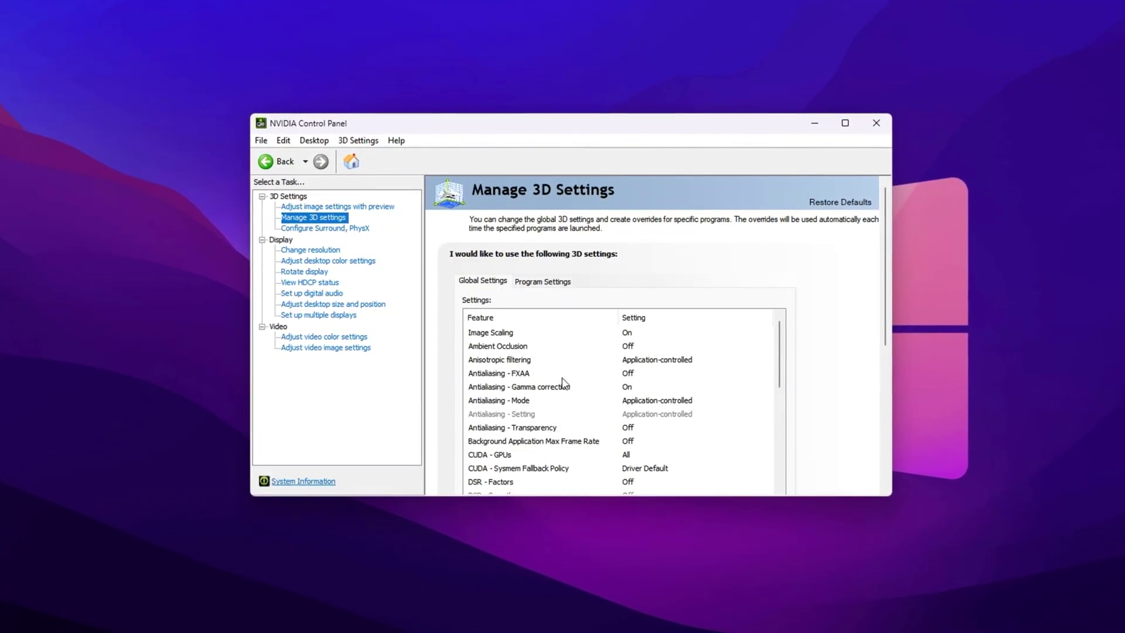
{"action": "scroll", "coordinate": [619, 442], "scroll_direction": "down", "scroll_amount": 1}
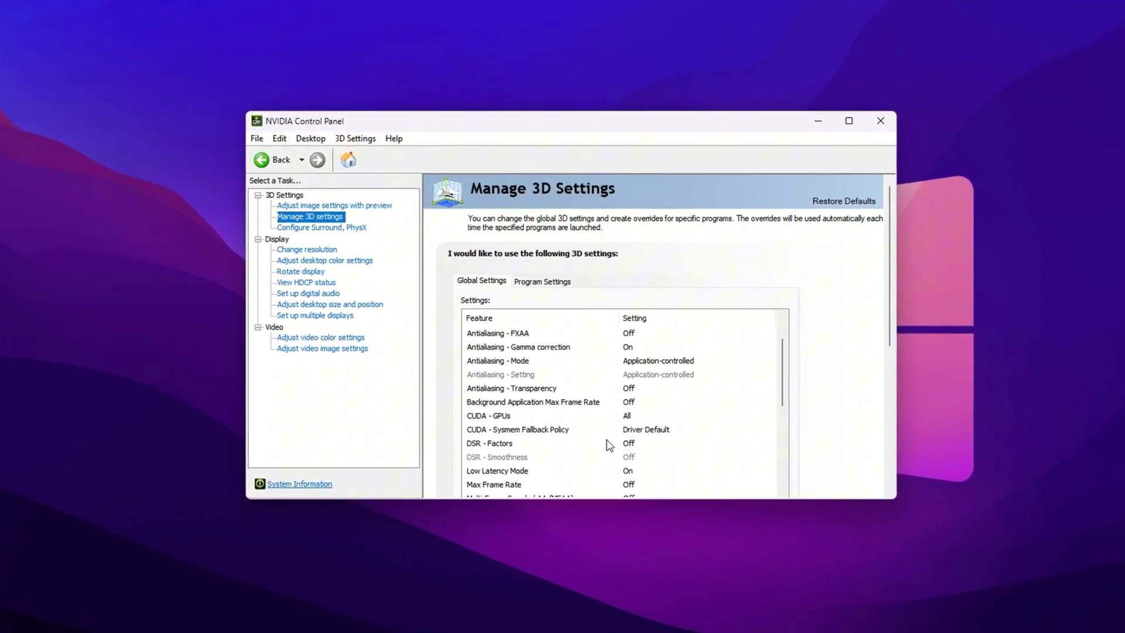
{"action": "scroll", "coordinate": [610, 445], "scroll_direction": "down", "scroll_amount": 5}
{"action": "left_click", "coordinate": [547, 433]}
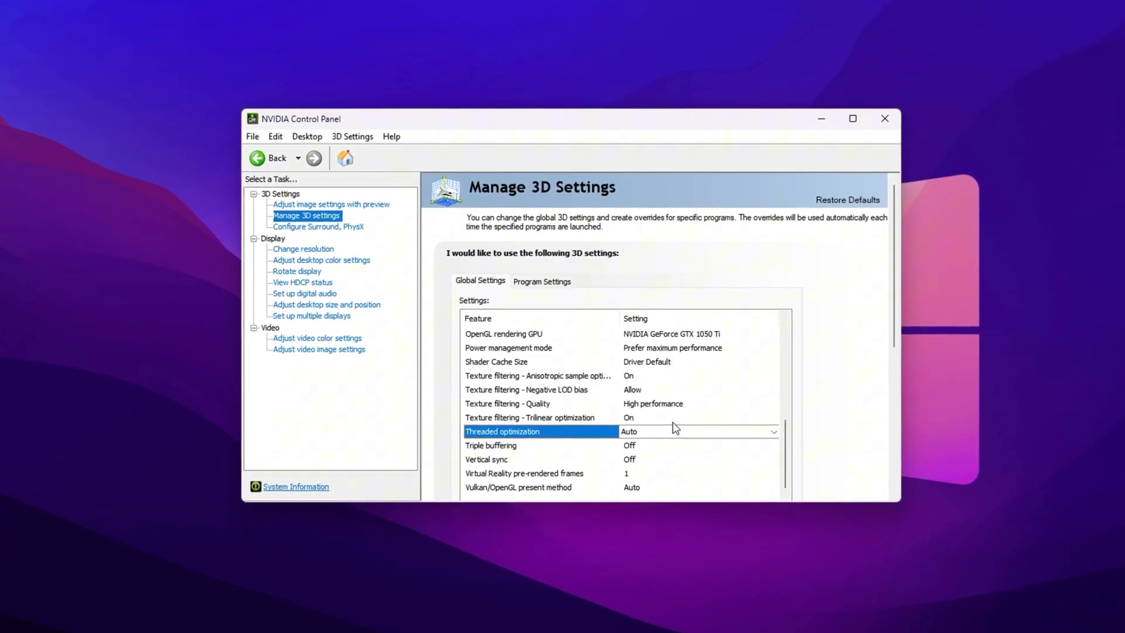
{"action": "left_click", "coordinate": [675, 431]}
{"action": "left_click", "coordinate": [664, 431]}
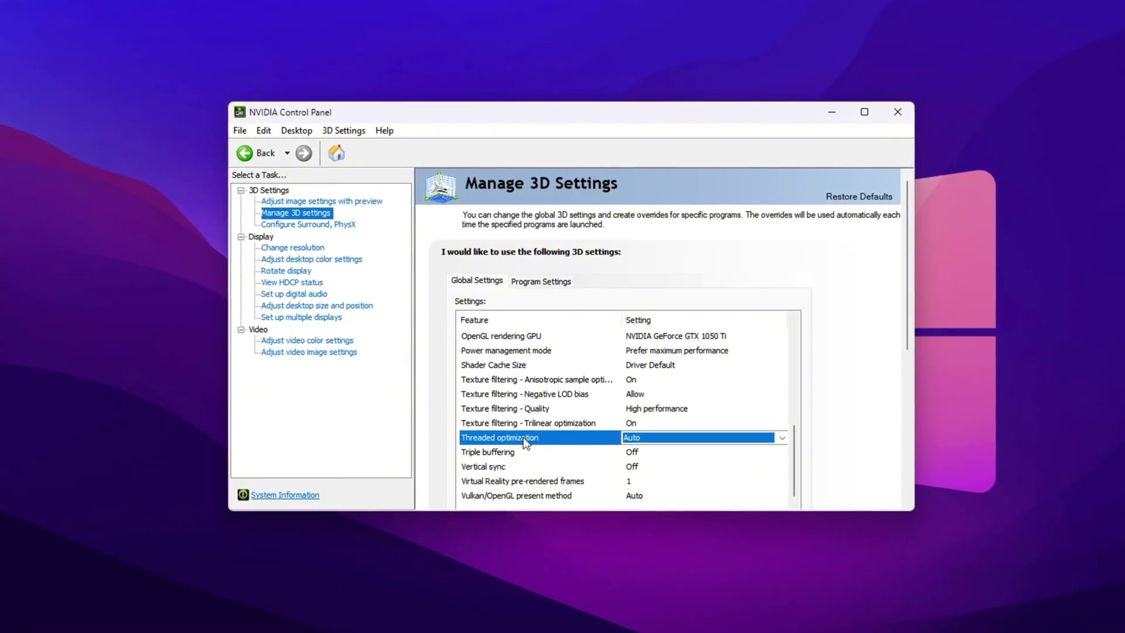
Keep Triple buffering set to Off.
{"action": "left_click", "coordinate": [511, 455]}
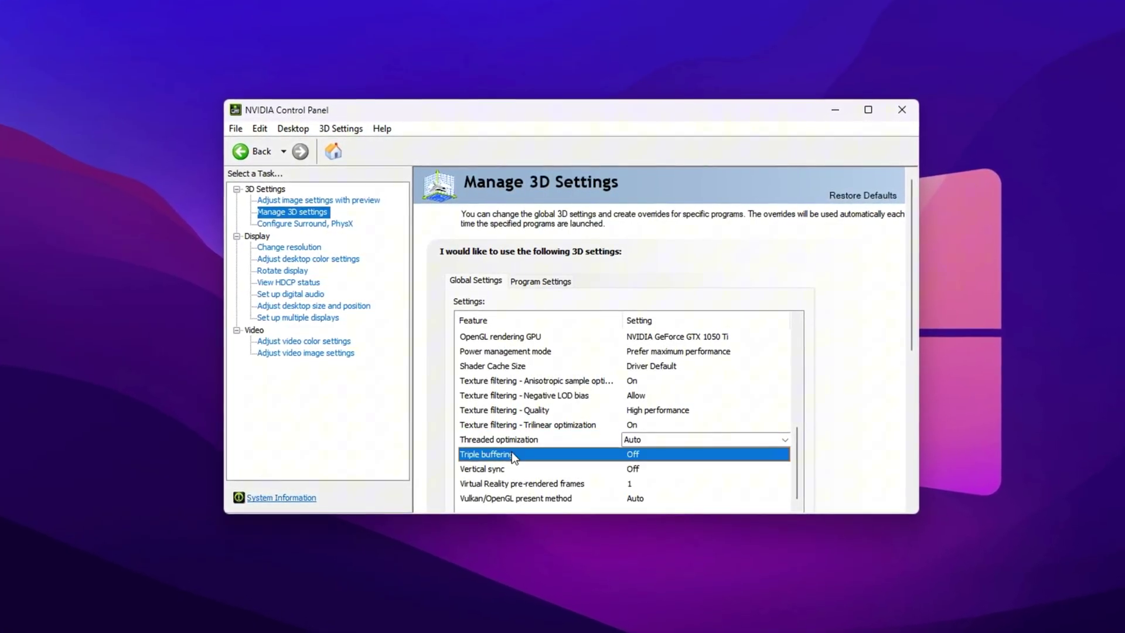
{"action": "left_click", "coordinate": [636, 454]}
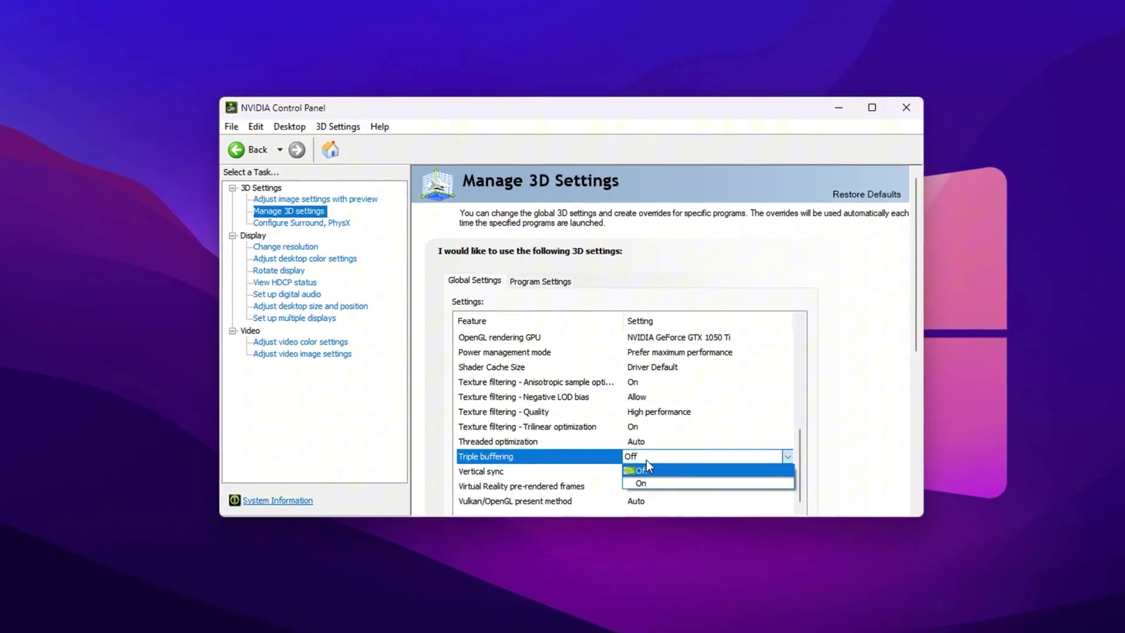
{"action": "left_click", "coordinate": [642, 469]}
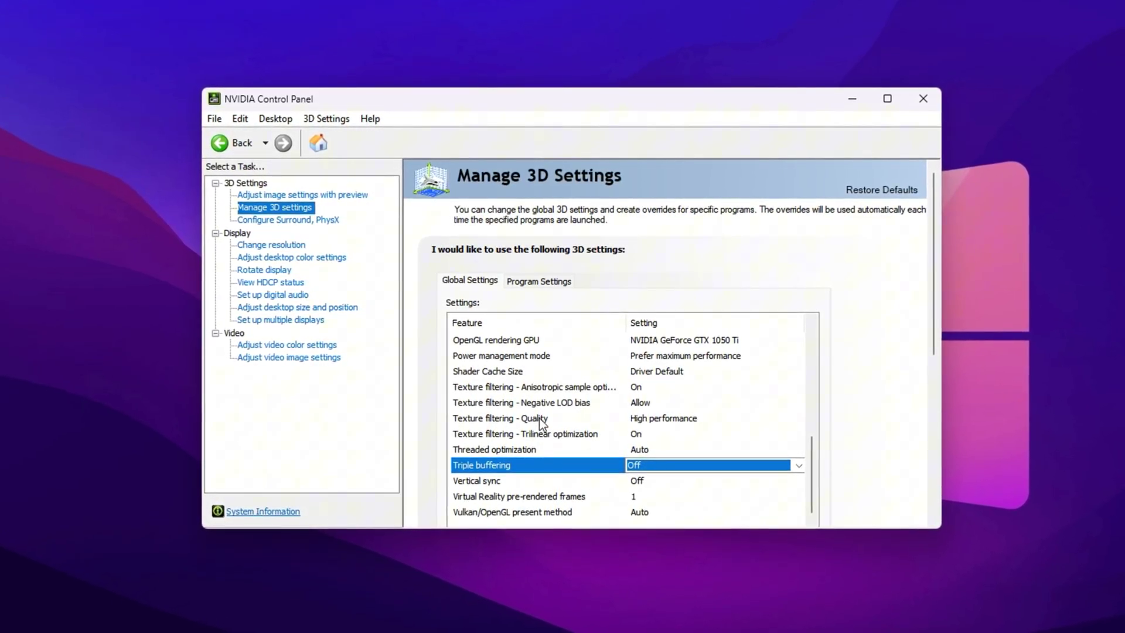
Keep Texture filtering - Quality at High performance and Trilinear optimization On.
{"action": "left_click", "coordinate": [656, 418]}
{"action": "left_click", "coordinate": [668, 418]}
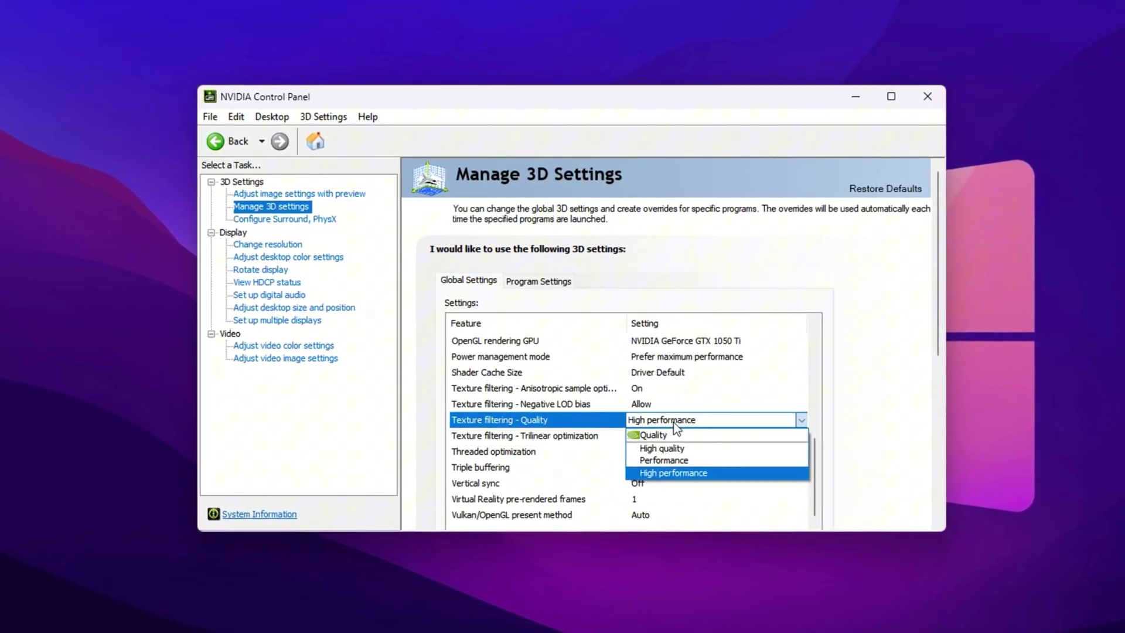
{"action": "left_click", "coordinate": [544, 421]}
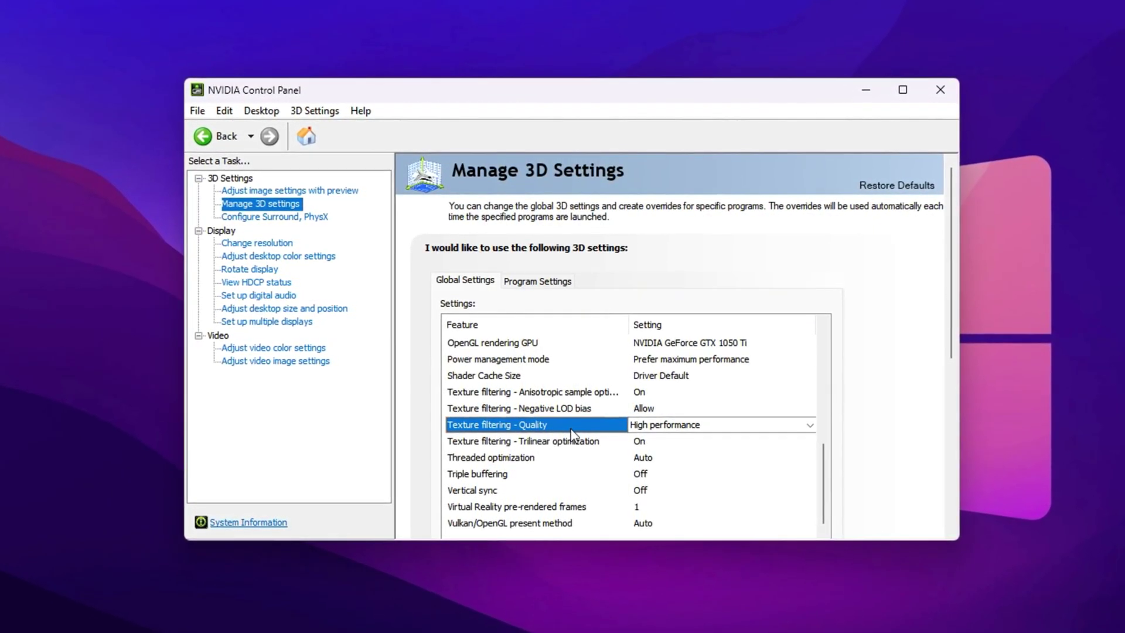
{"action": "left_click", "coordinate": [653, 442]}
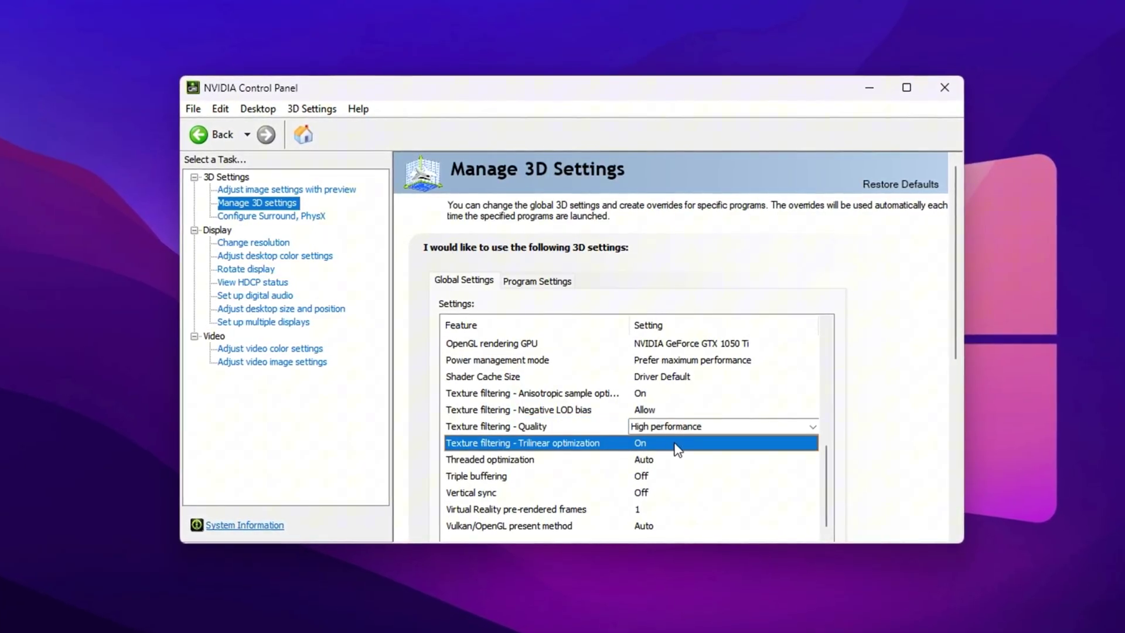
{"action": "left_click", "coordinate": [676, 444]}
{"action": "left_click", "coordinate": [676, 443]}
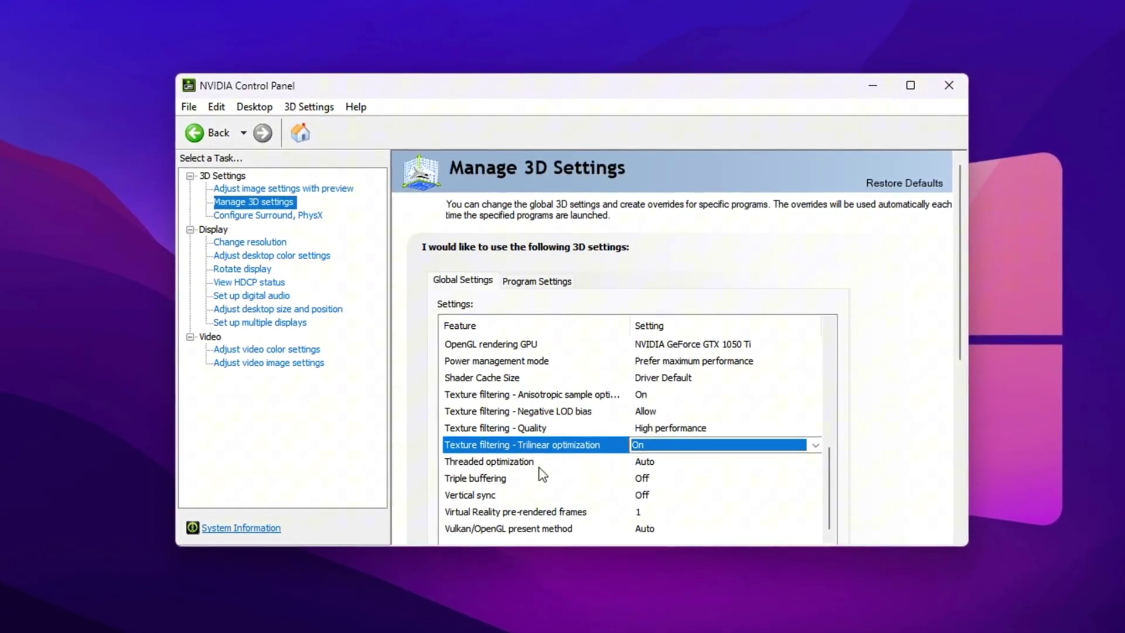
Change Texture filtering - Negative LOD bias from Allow to Clamp.
{"action": "left_click", "coordinate": [544, 413]}
{"action": "left_click", "coordinate": [682, 416]}
{"action": "left_click", "coordinate": [657, 446]}
{"action": "scroll", "coordinate": [627, 430], "scroll_direction": "down", "scroll_amount": 3}
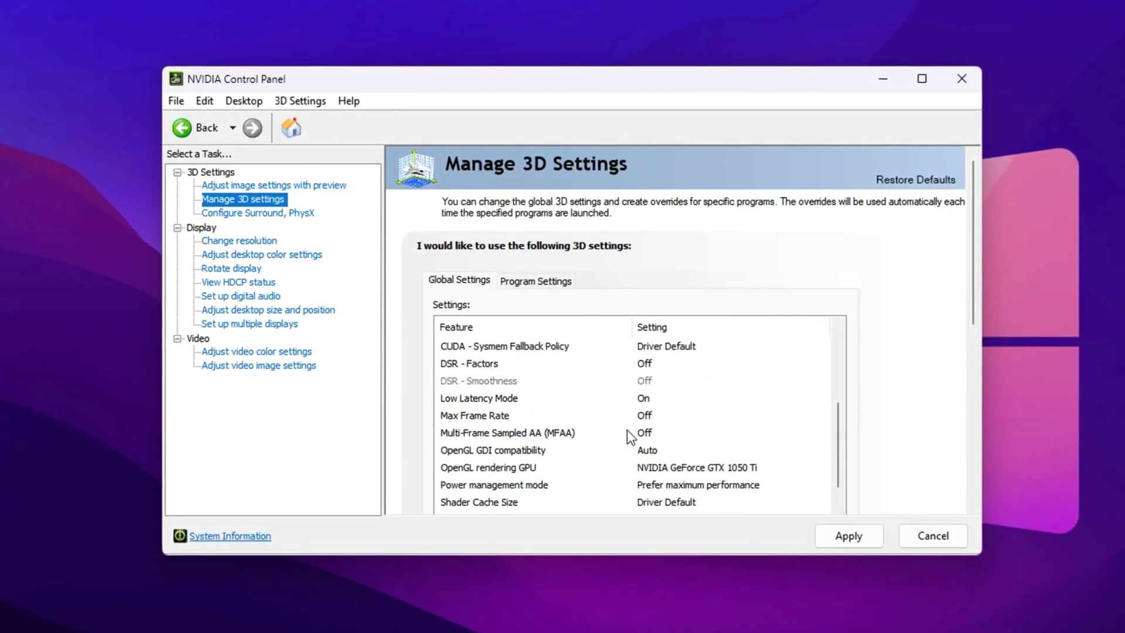
{"action": "scroll", "coordinate": [627, 430], "scroll_direction": "down", "scroll_amount": 3}
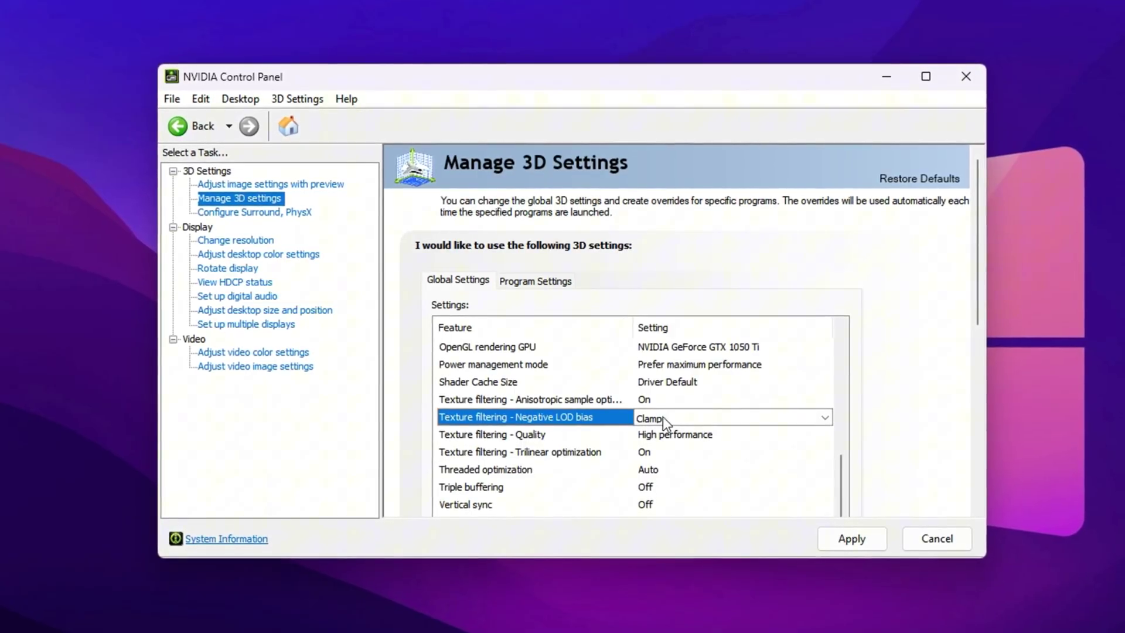
{"action": "left_click", "coordinate": [669, 416]}
{"action": "left_click", "coordinate": [655, 413]}
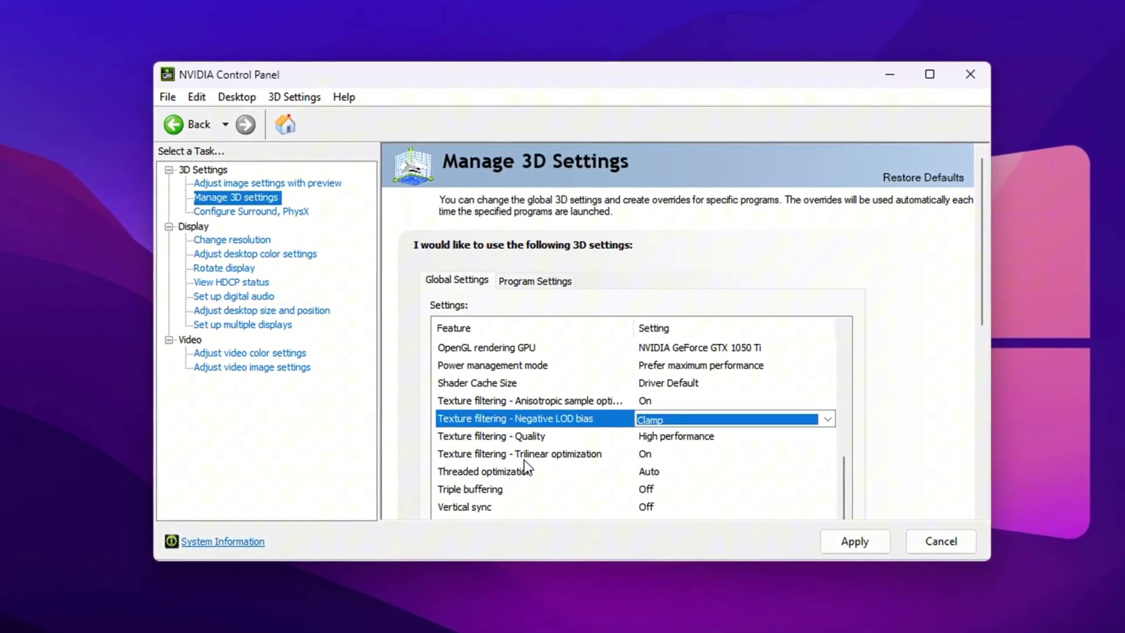